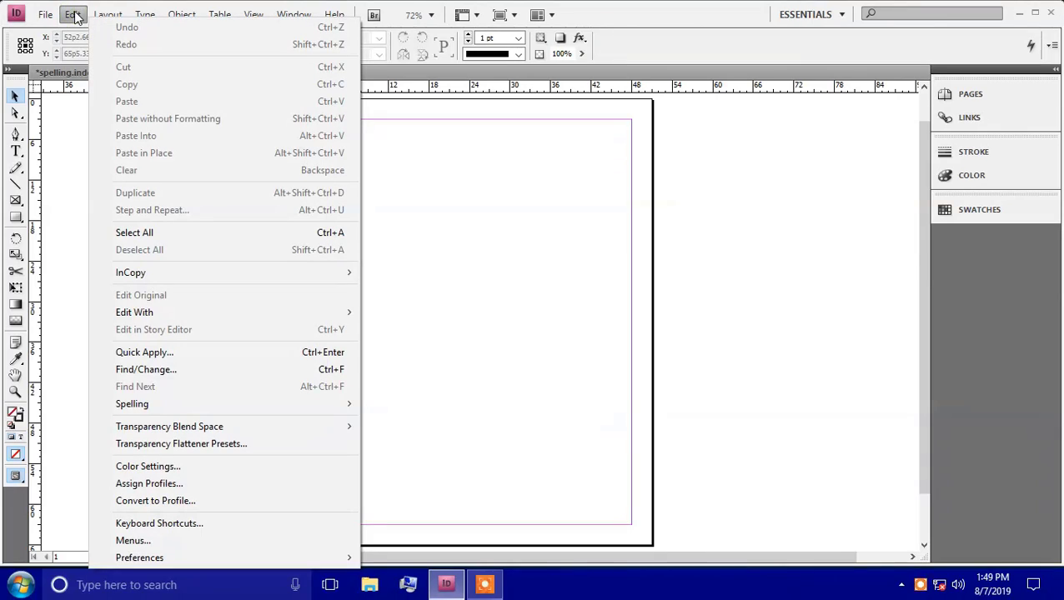
Turn off Dynamic Spelling and Autocorrect
mouse_move(146, 413)
mouse_move(354, 405)
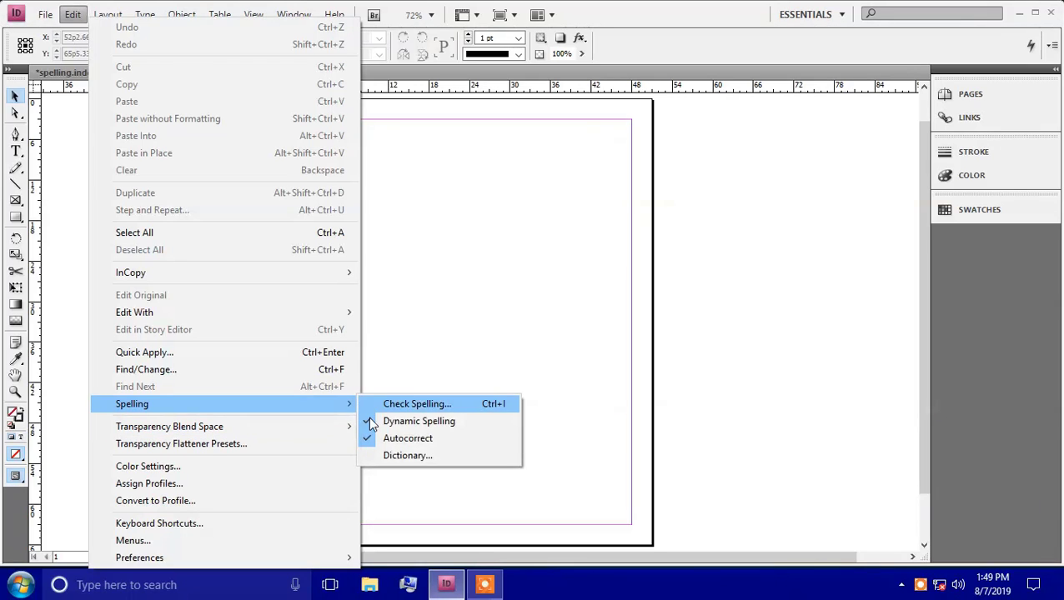
left_click(372, 422)
left_click(74, 17)
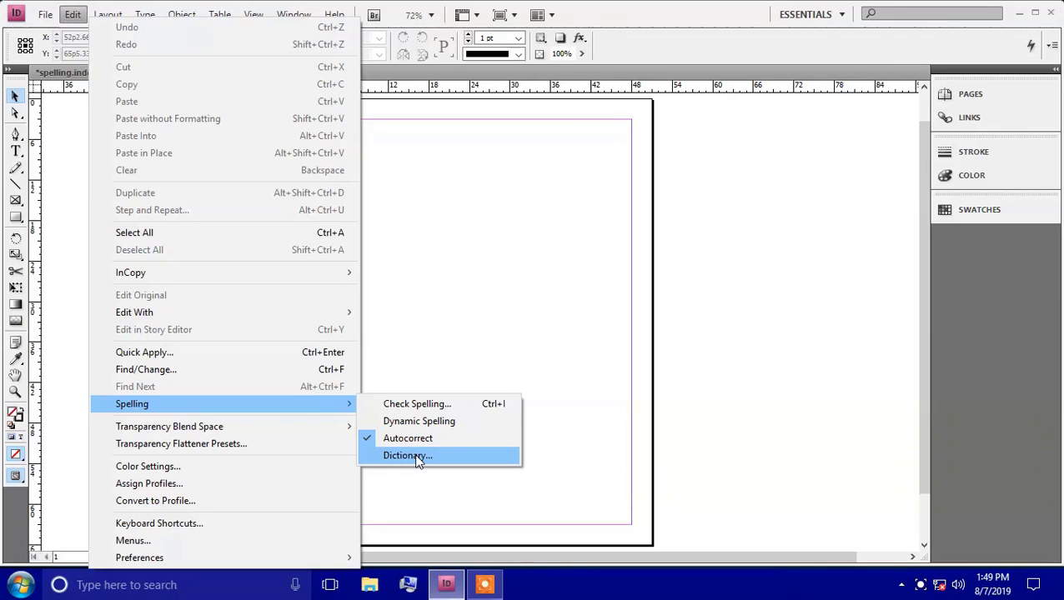
left_click(367, 438)
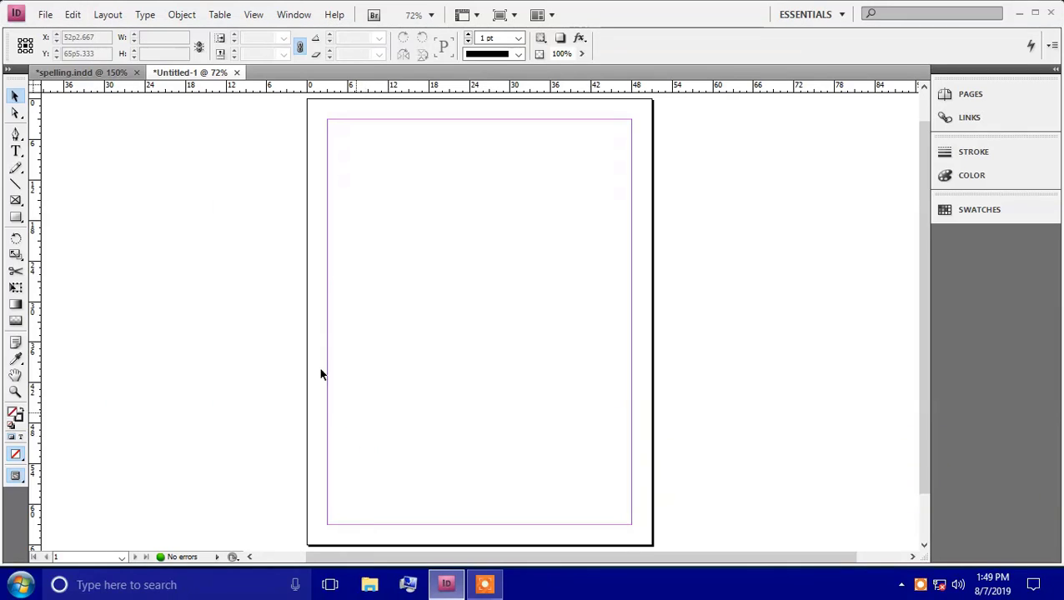
Open Check Spelling and make the check case sensitive, keeping the search scope set to Document
left_click(73, 15)
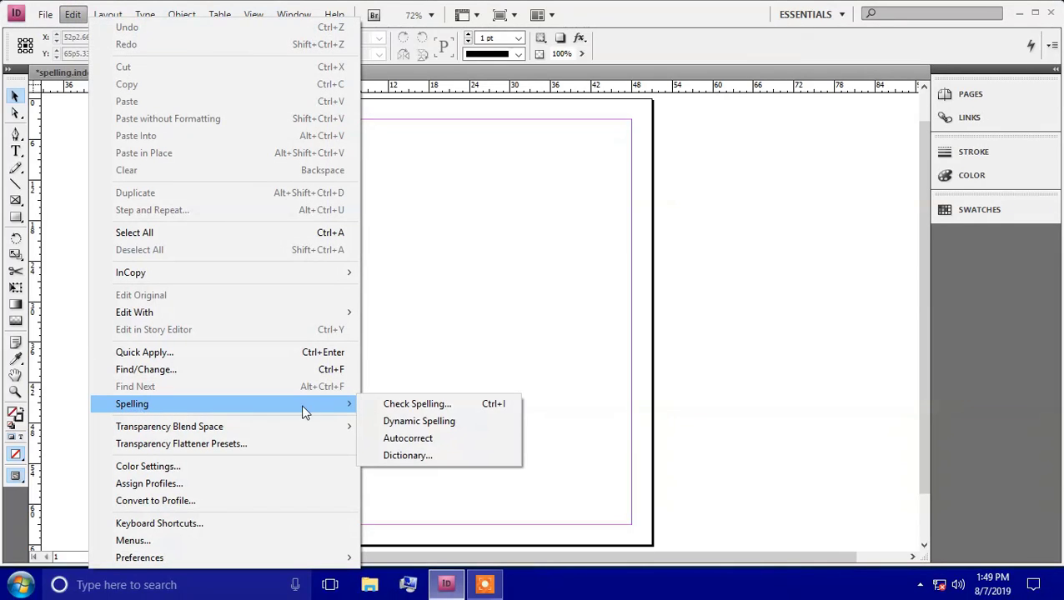
left_click(418, 405)
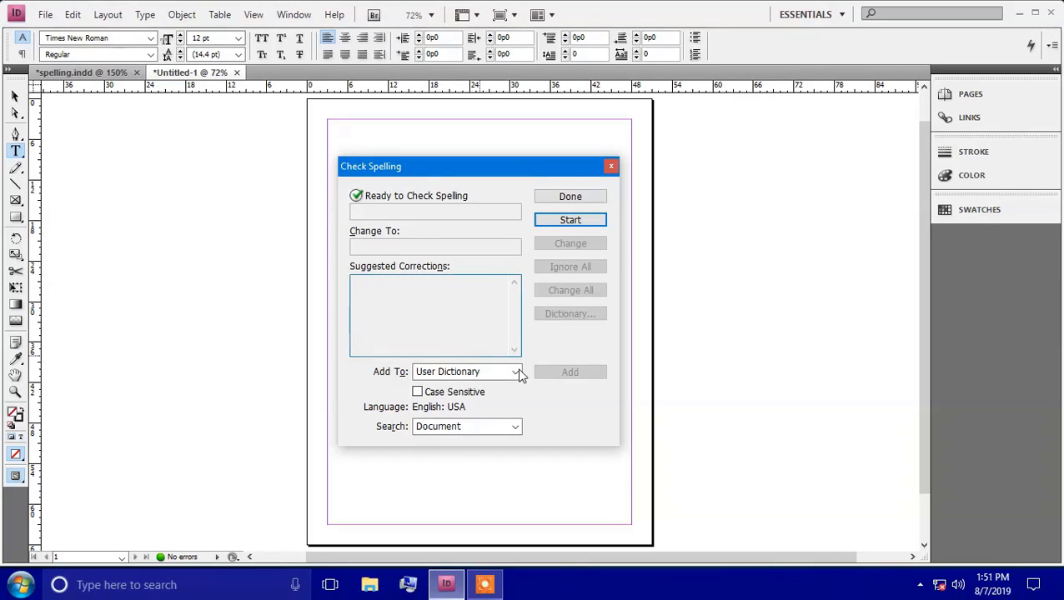
left_click(419, 393)
left_click(394, 429)
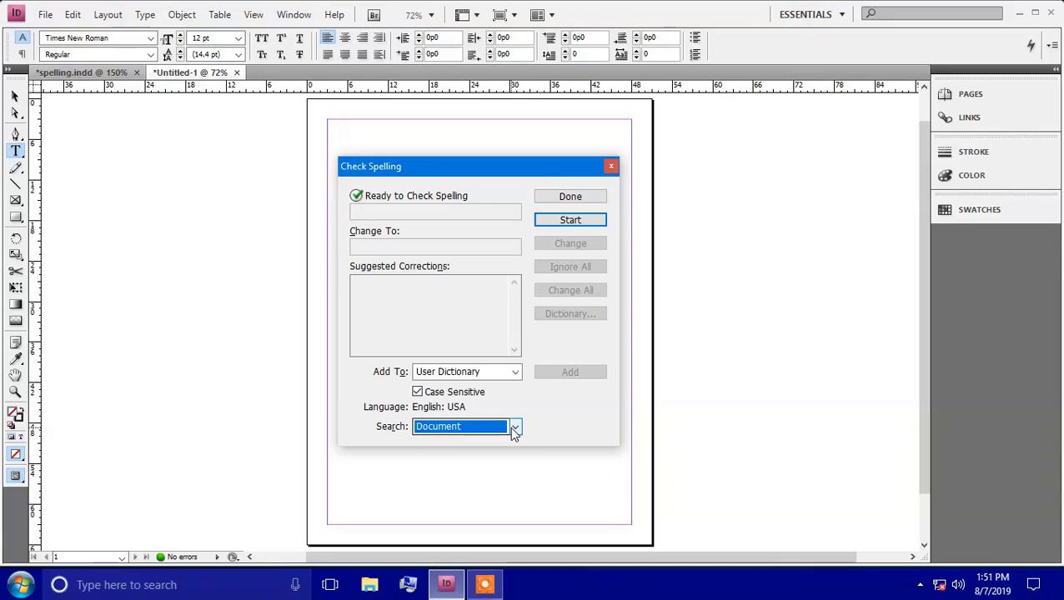
left_click(513, 427)
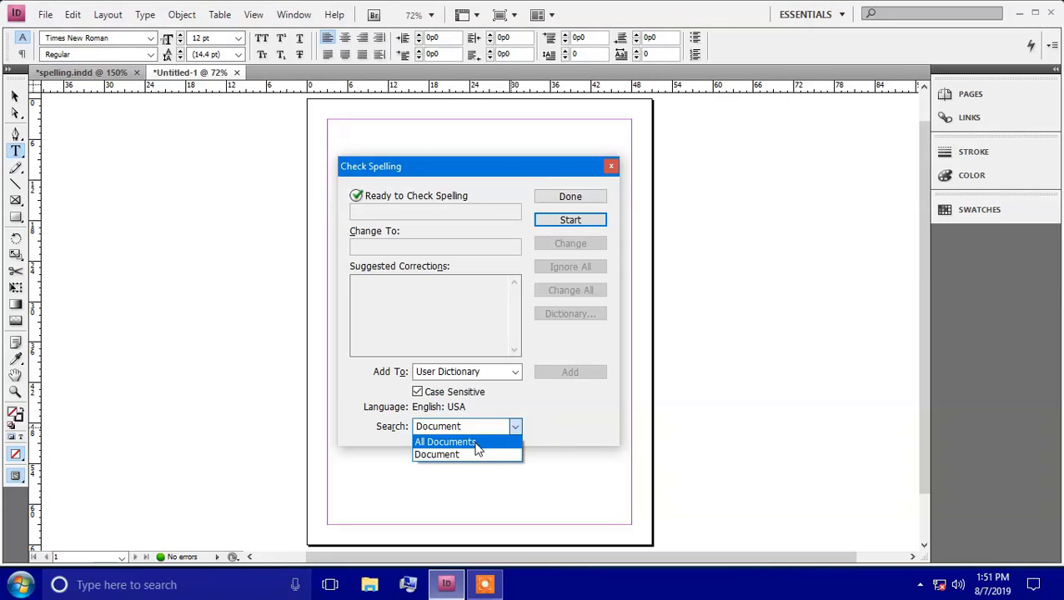
left_click(567, 409)
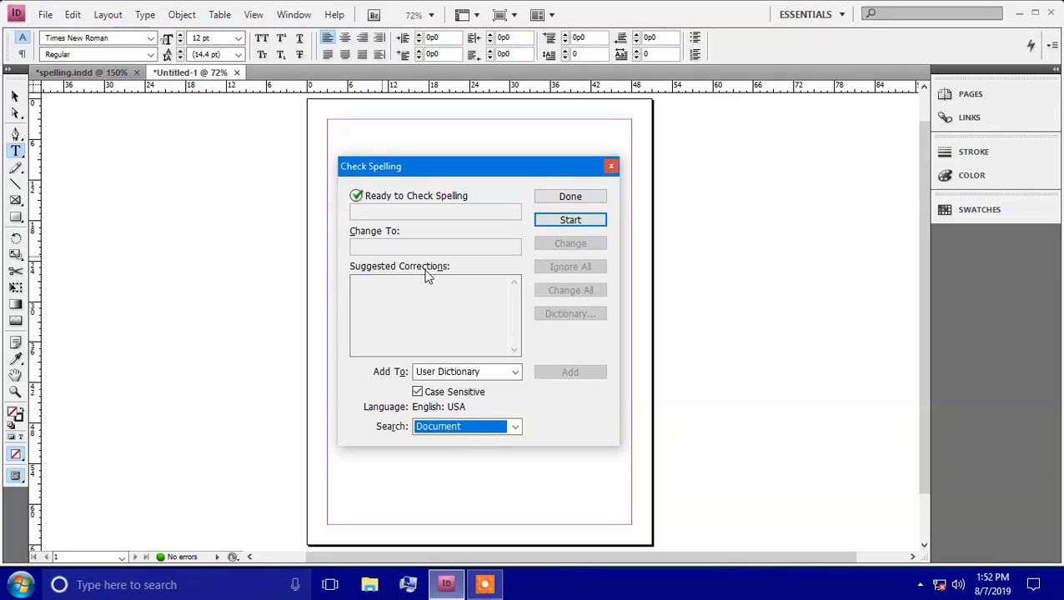
Start the spelling check in spelling.indd, skipping "PBS" and ignoring all occurrences of "1950s"
left_click(97, 73)
left_click(459, 161)
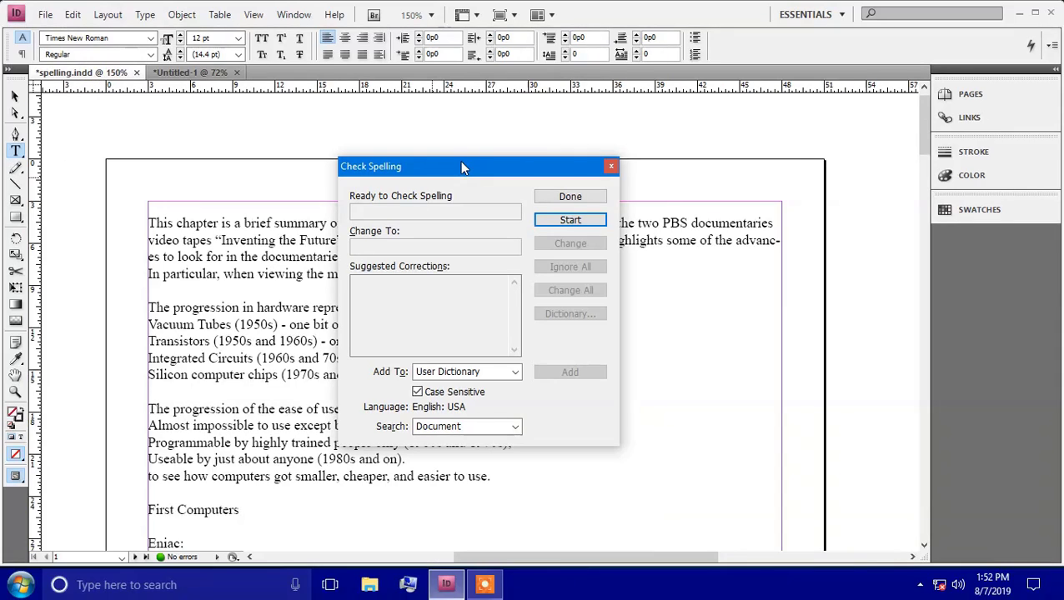
left_click_drag(459, 161, 456, 227)
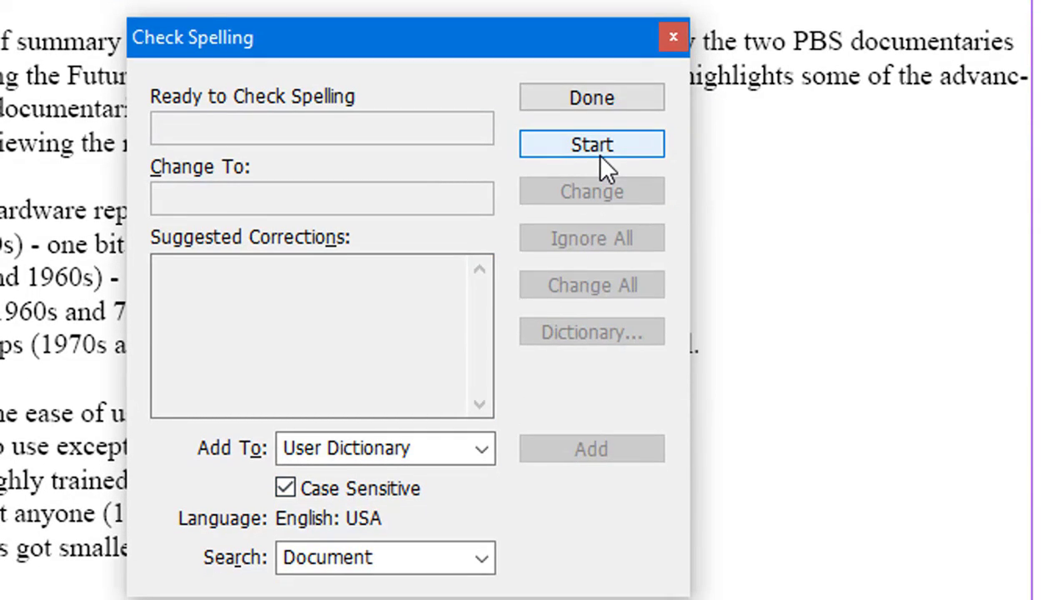
left_click(598, 153)
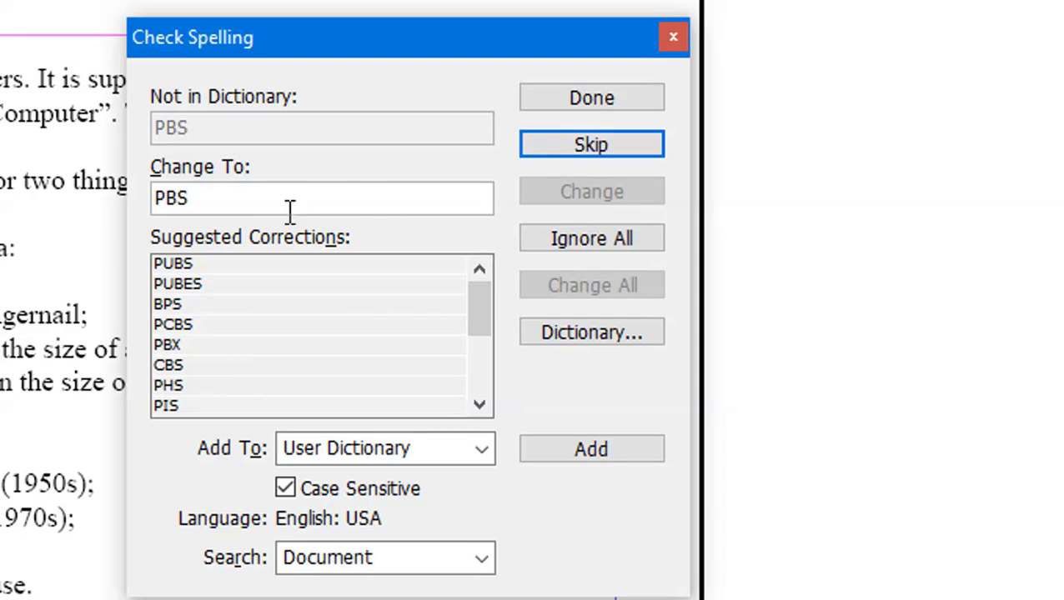
left_click(586, 145)
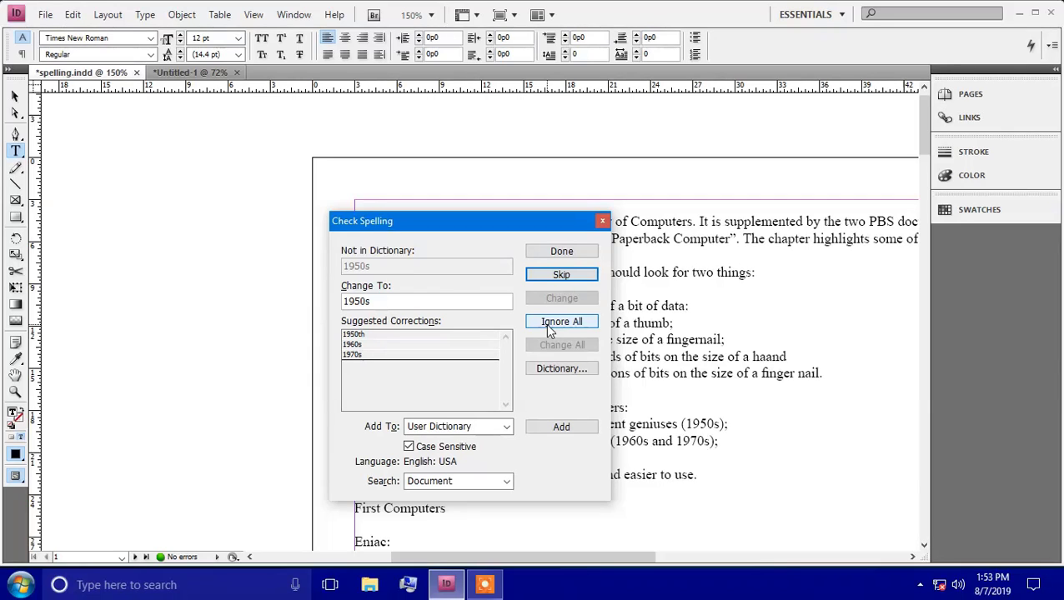
left_click(548, 331)
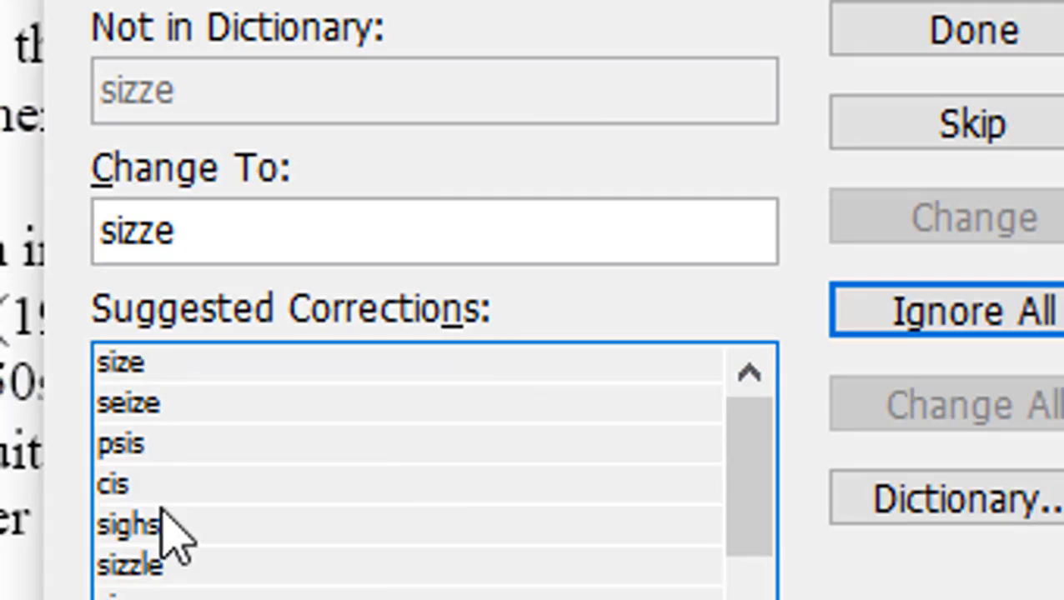
Correct "sizze" to "size" and "haand" to "hand", skipping the flagged "1960s" between them
left_click(167, 375)
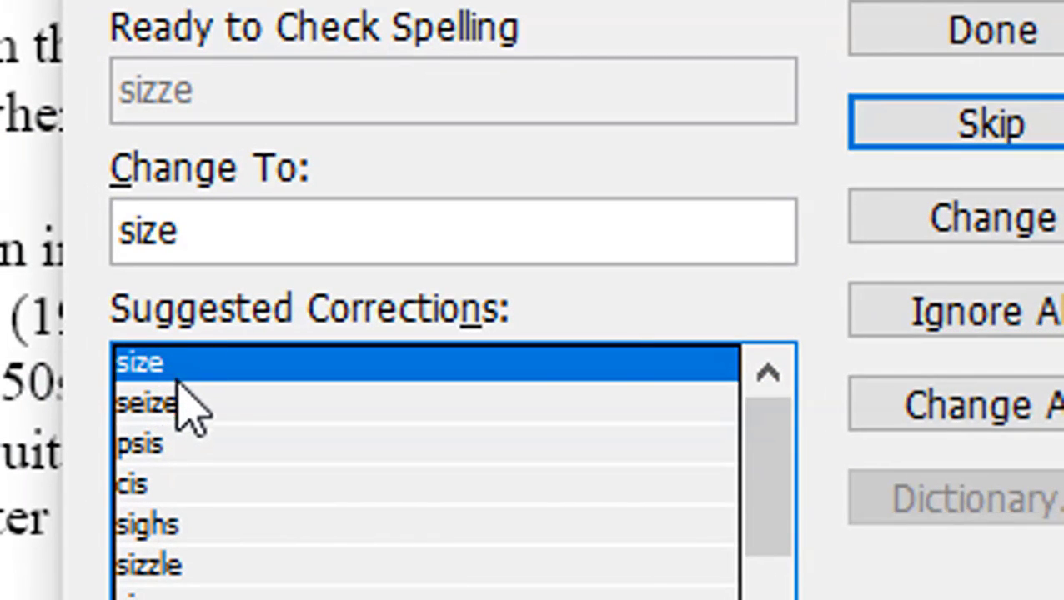
left_click(913, 223)
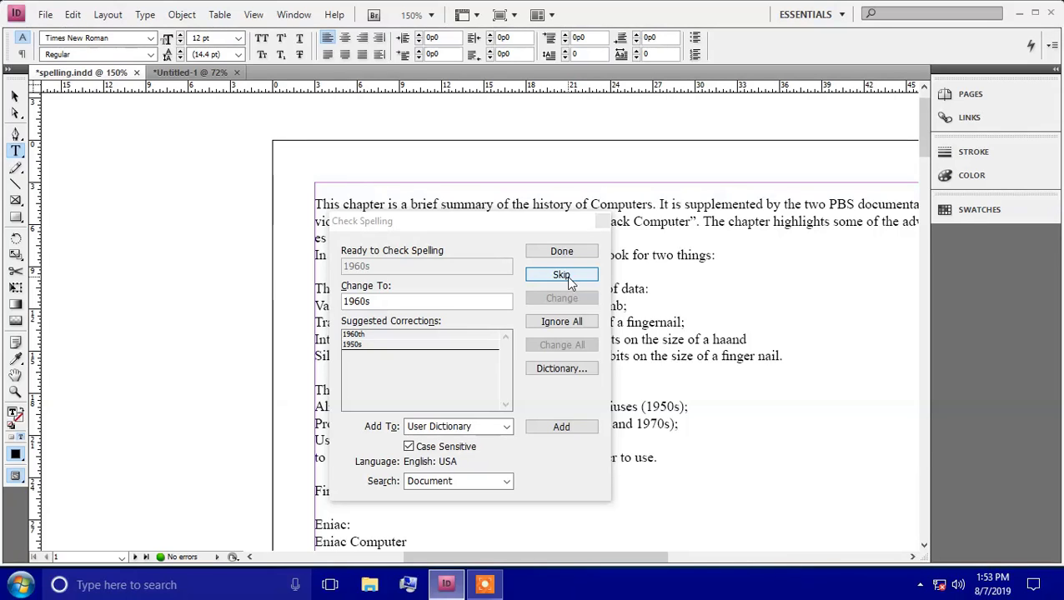
left_click(567, 276)
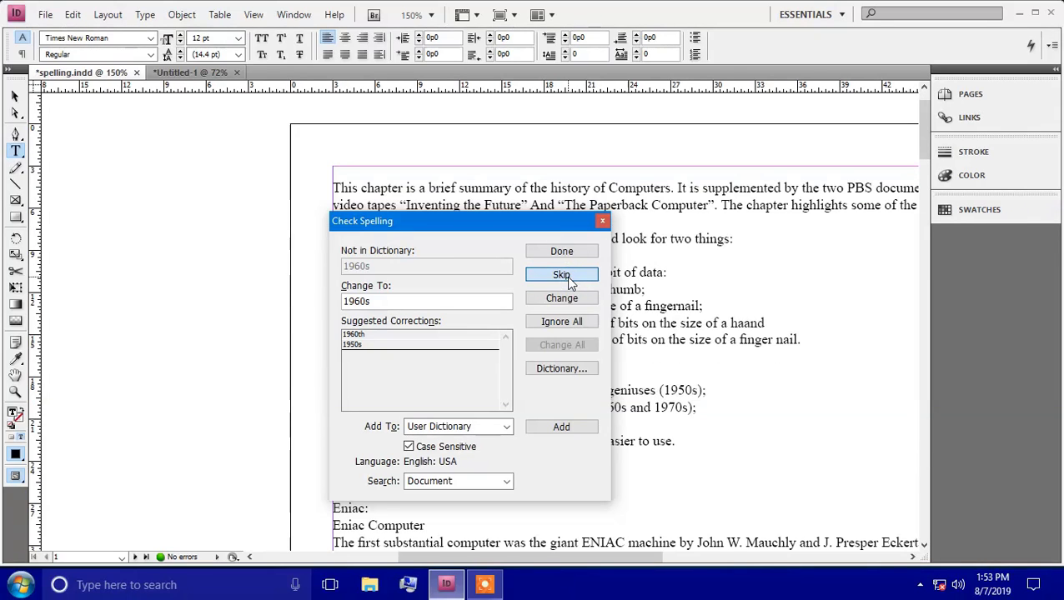
left_click(566, 276)
left_click(567, 276)
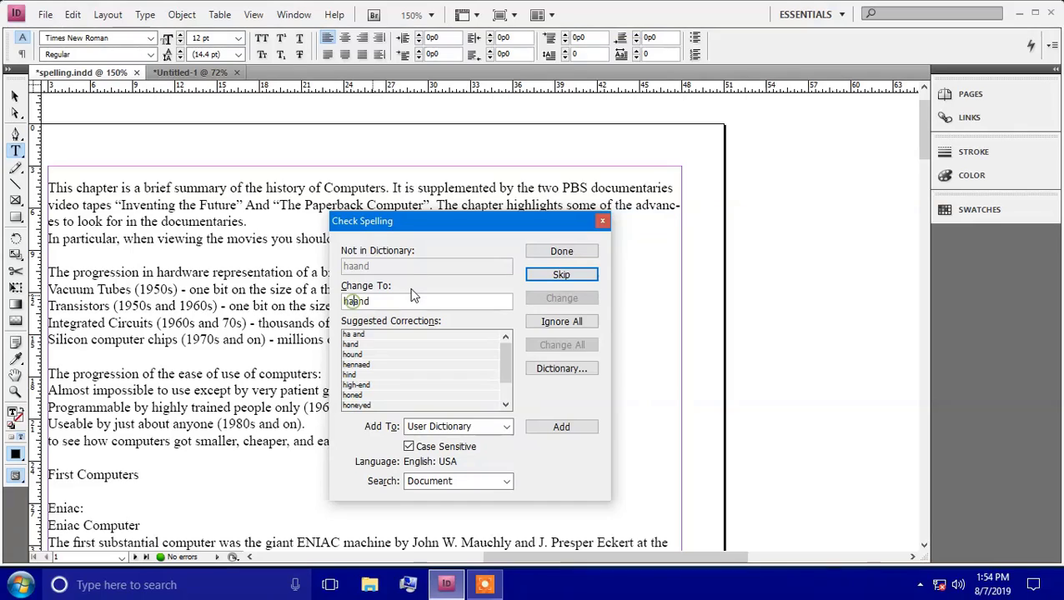
key("BackSpace")
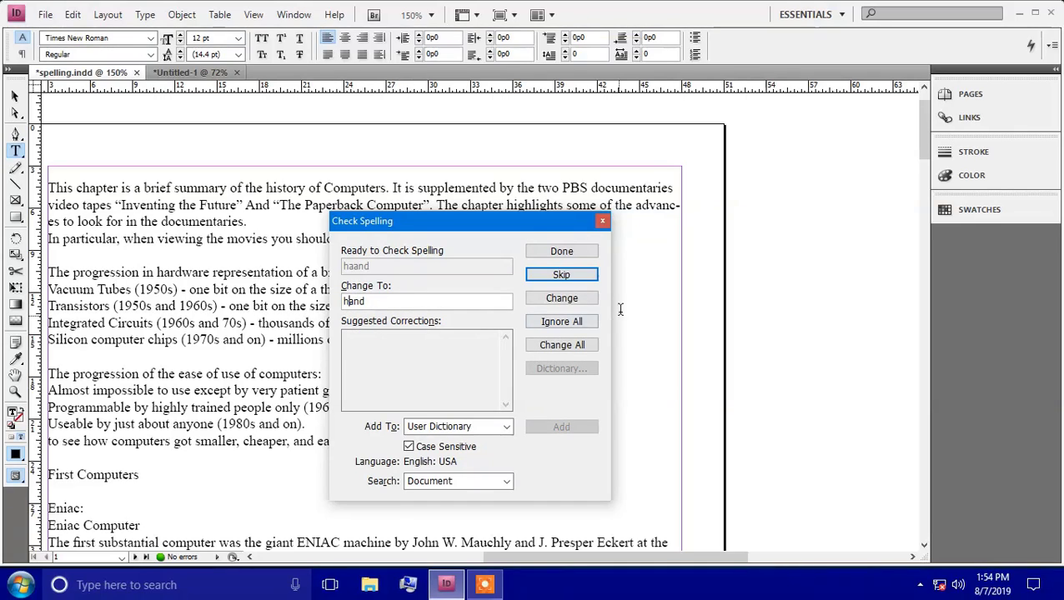
left_click(556, 300)
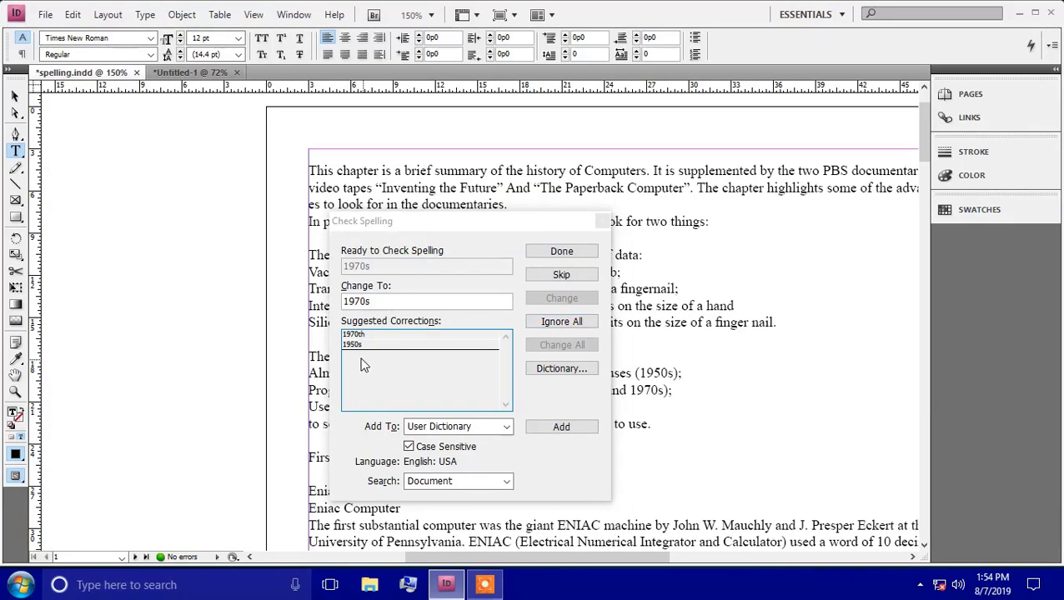
Ignore all occurrences of "1970s", "1960s", "Useable" and "1980s", and skip the uncapitalized "to"
left_click(561, 322)
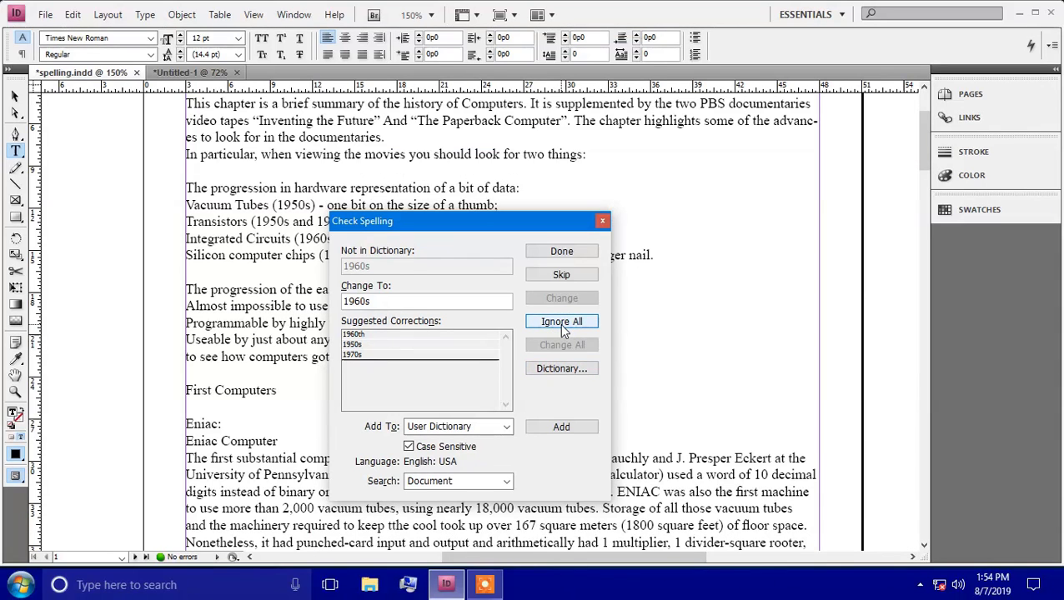
left_click(562, 321)
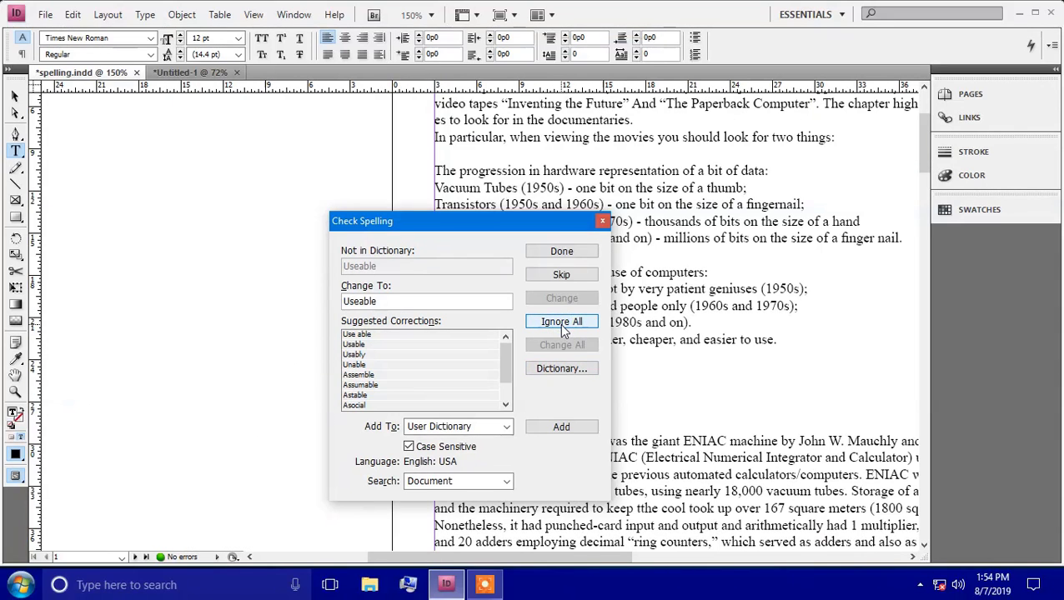
left_click(561, 322)
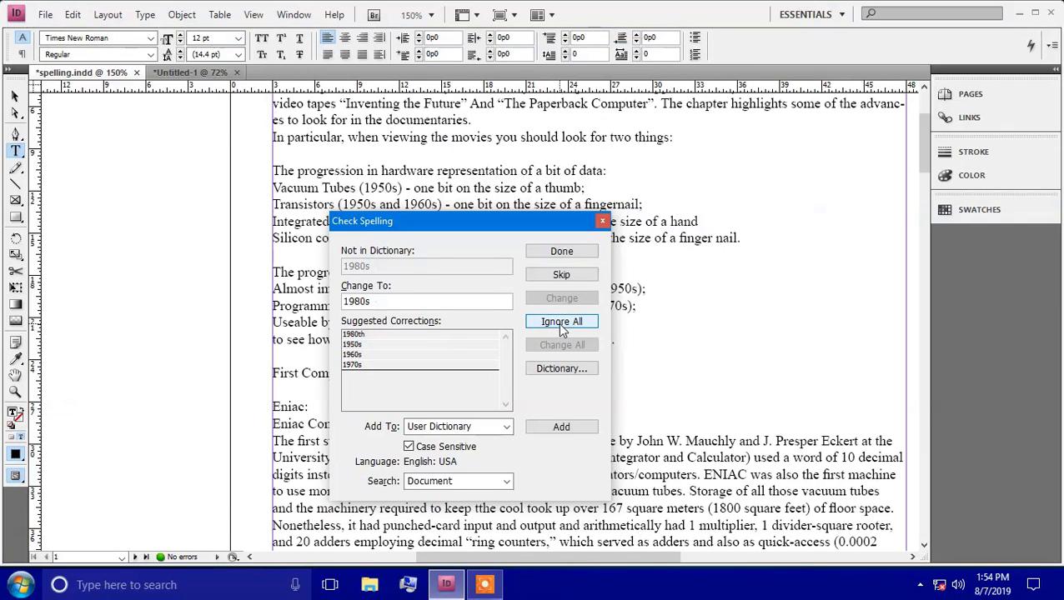
left_click(561, 322)
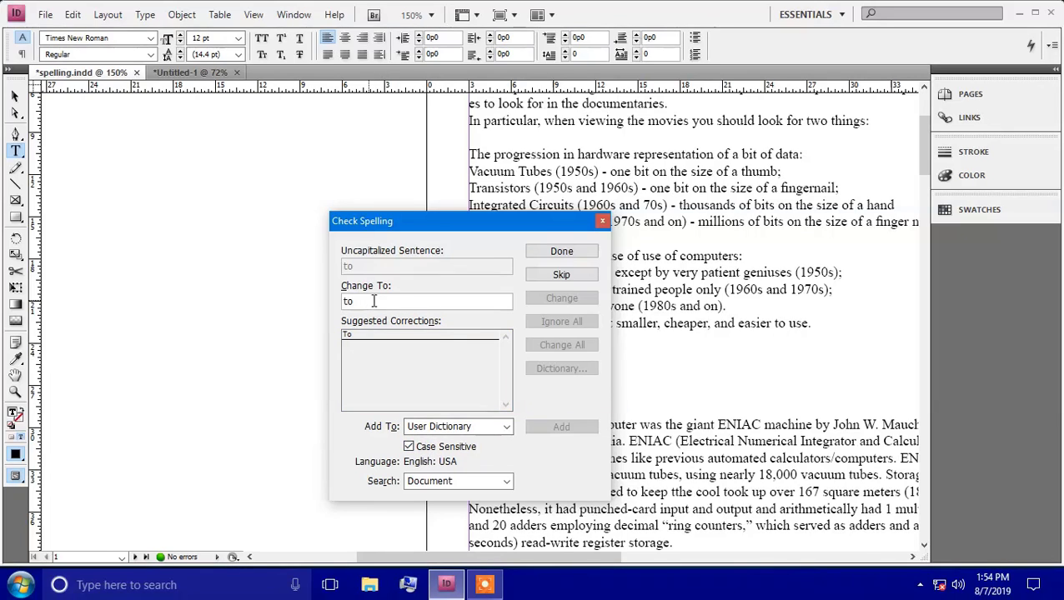
left_click(578, 278)
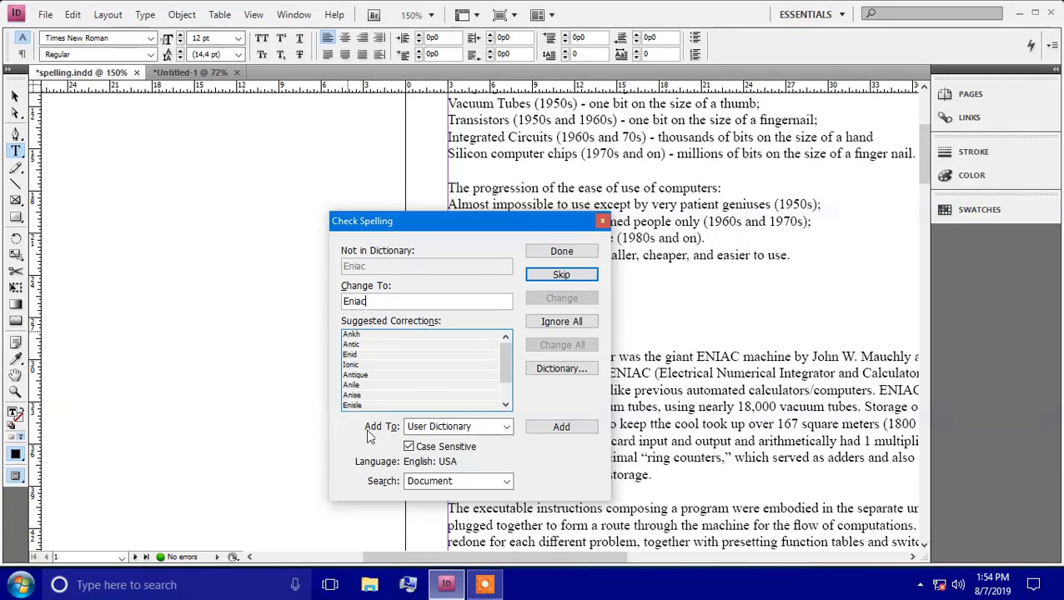
Add "Eniac" and "Trichy" to the Added Words list of the English: USA user dictionary
left_click(560, 427)
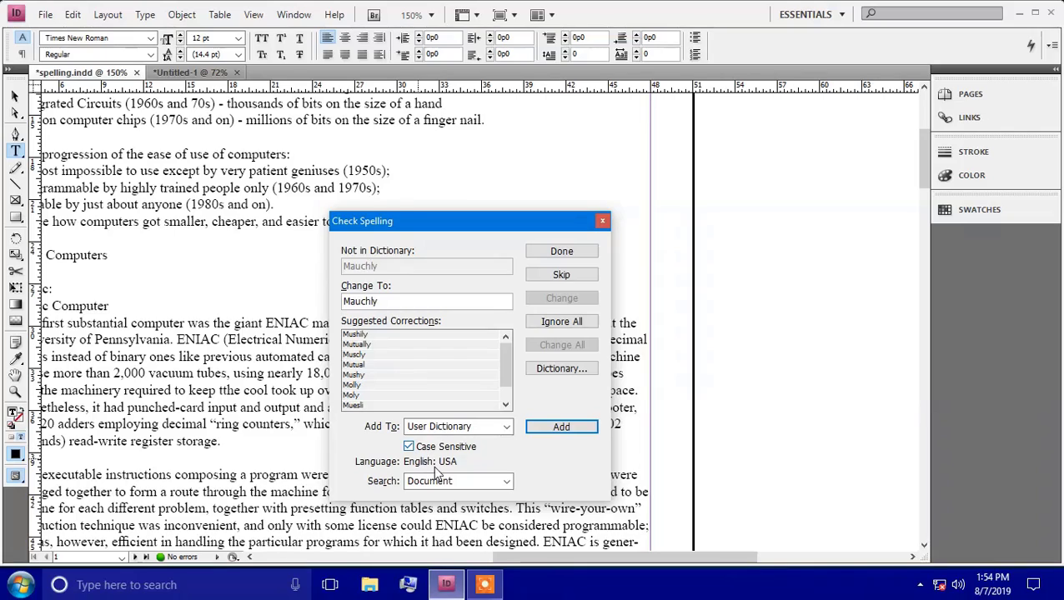
left_click(564, 373)
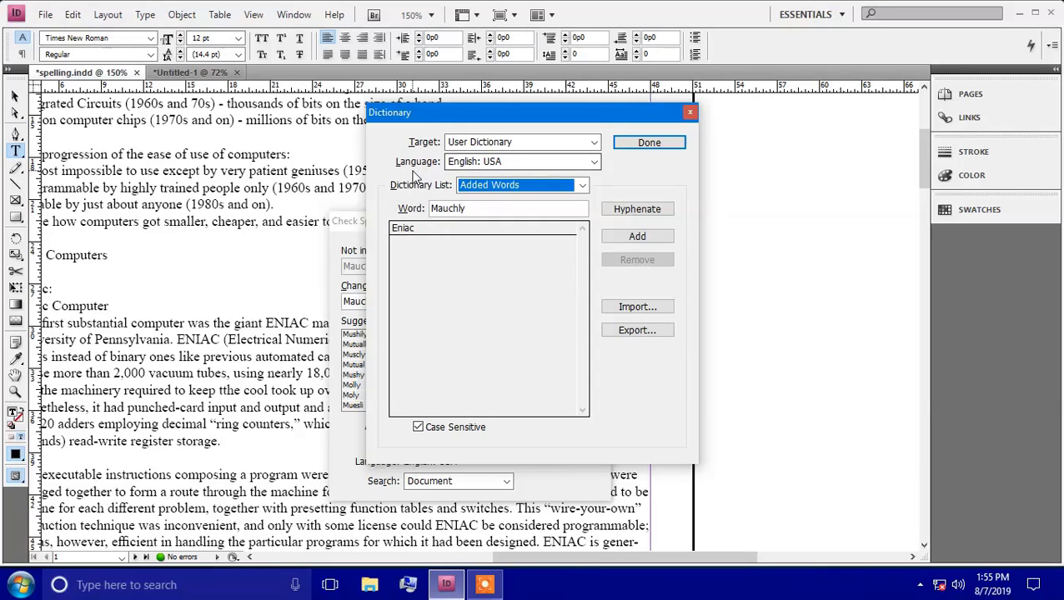
left_click(594, 162)
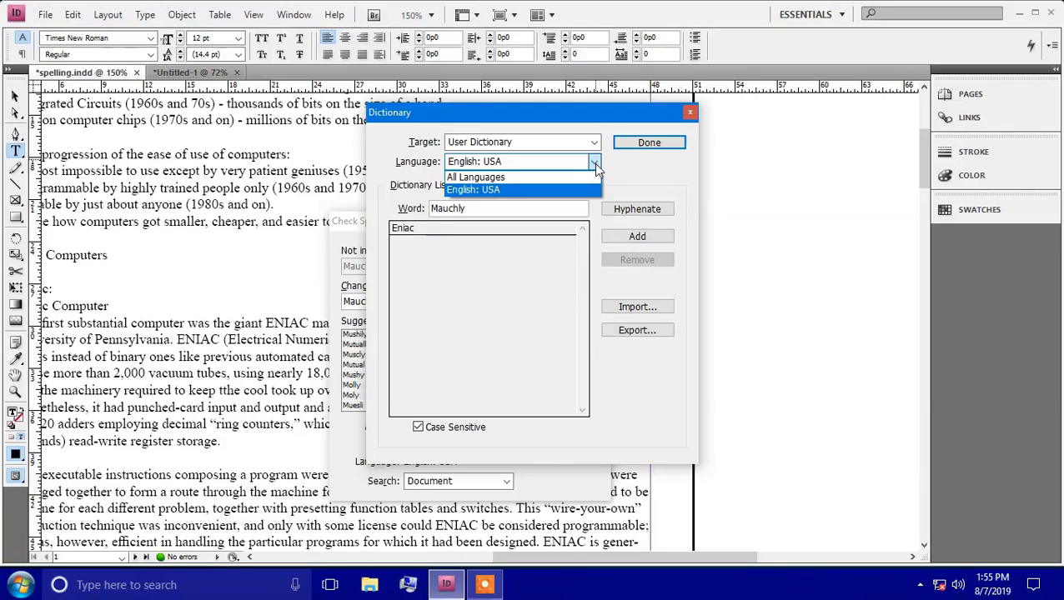
left_click(511, 189)
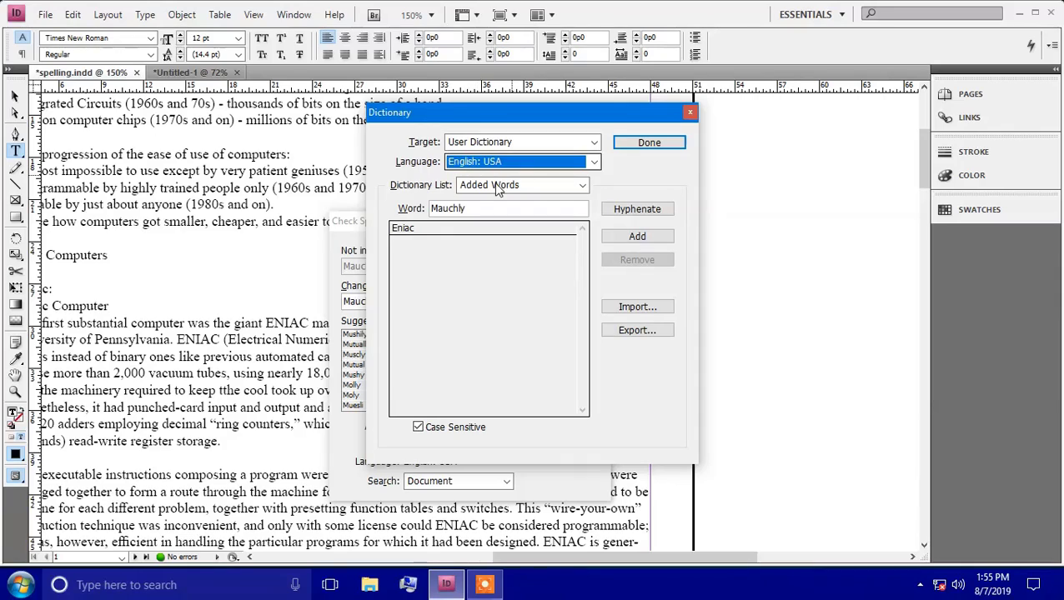
left_click(581, 186)
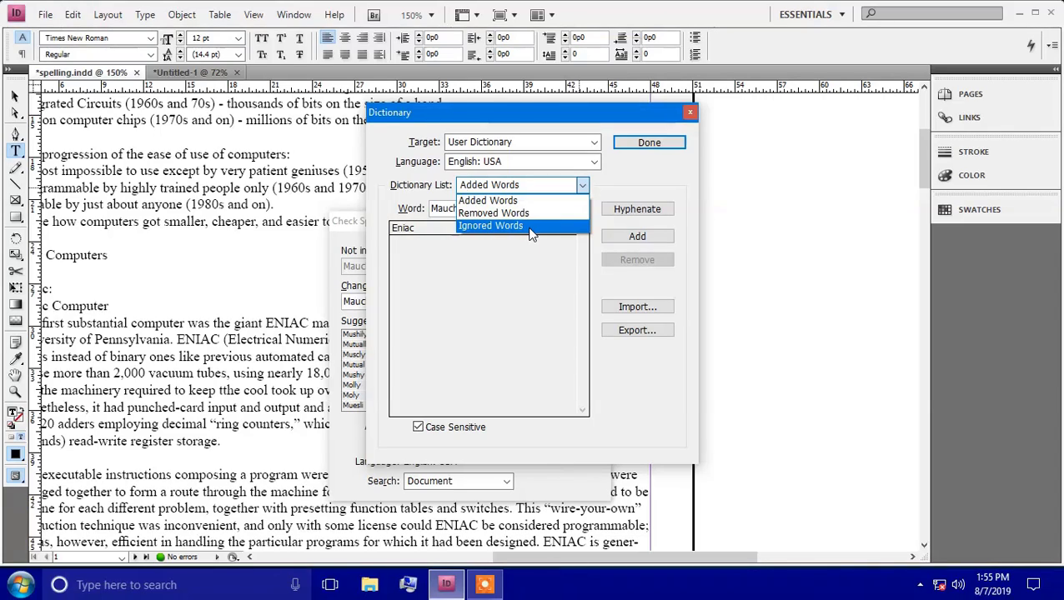
left_click(502, 200)
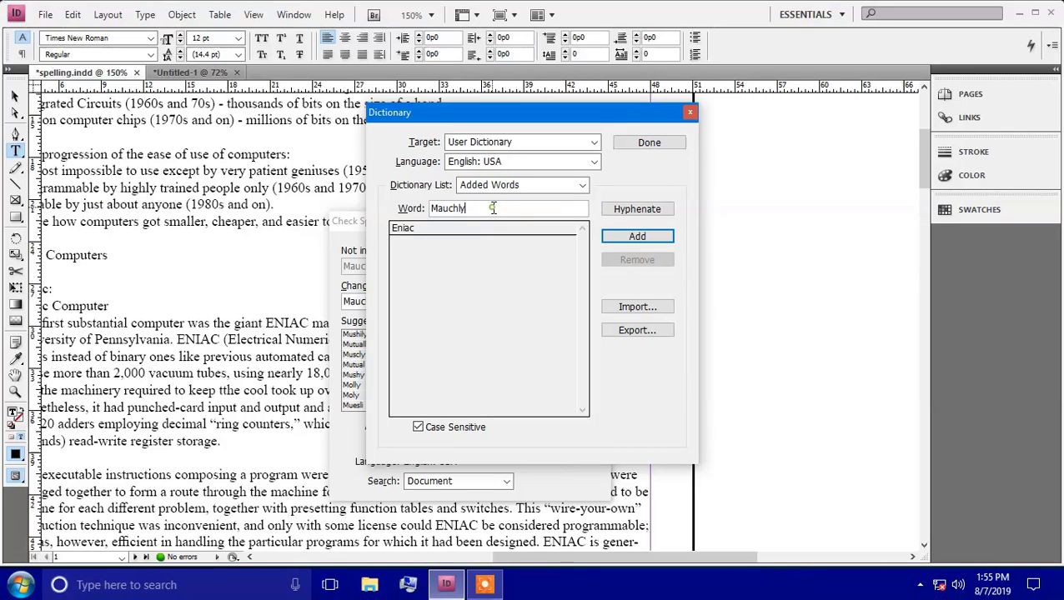
double_click(492, 208)
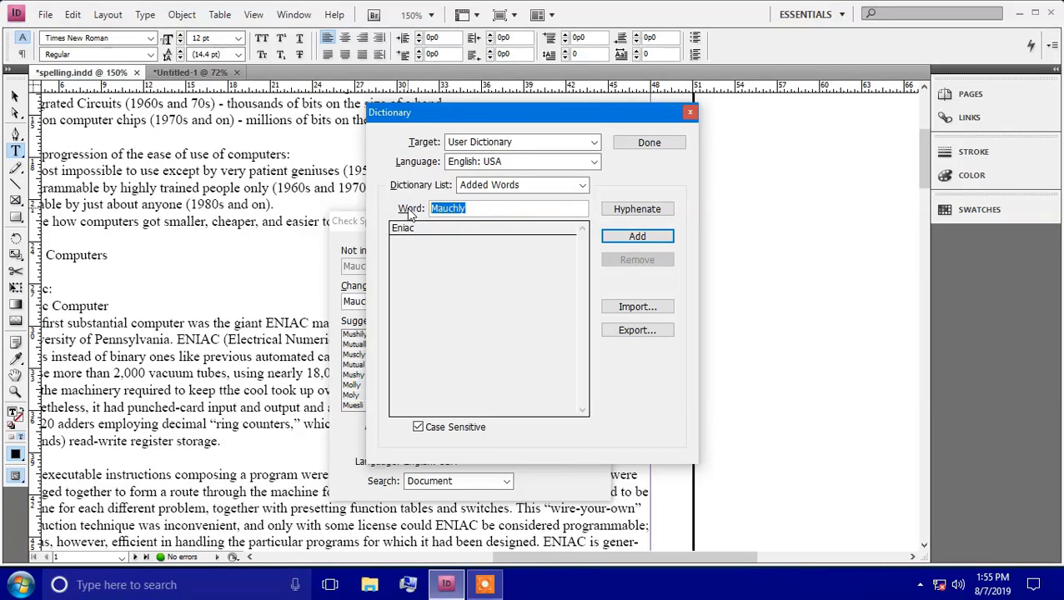
type("Tr")
type("ichy")
left_click(636, 238)
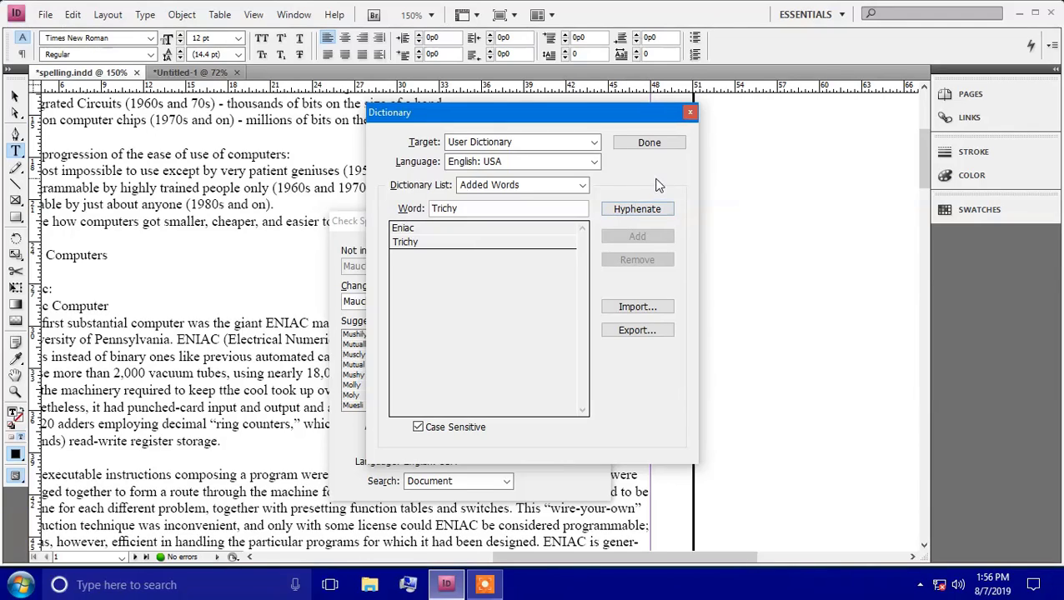
left_click(691, 112)
Turn on Dynamic Spelling for the spelling.indd document
left_click(72, 15)
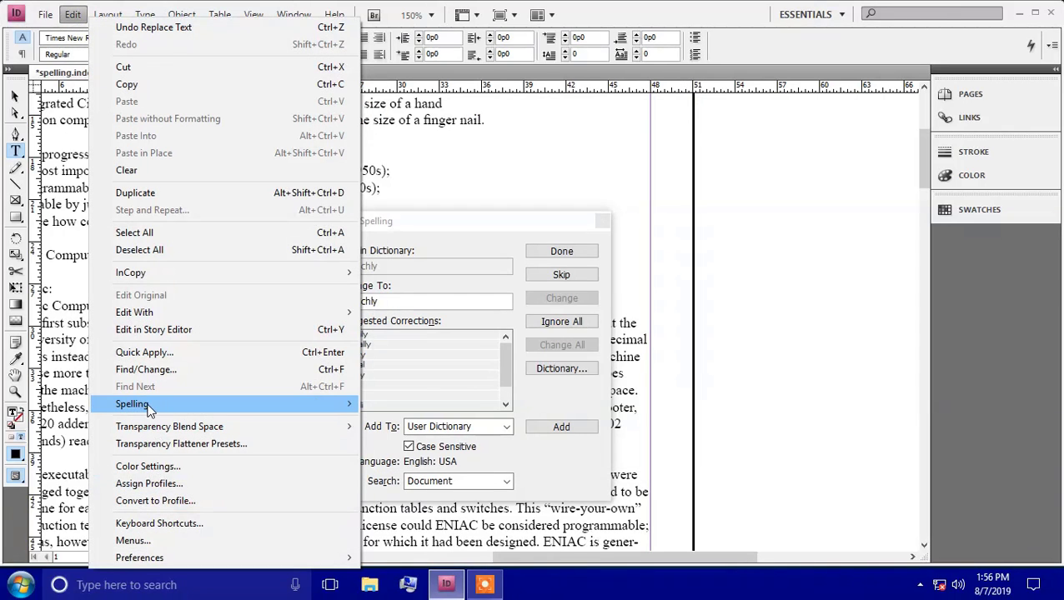
mouse_move(305, 404)
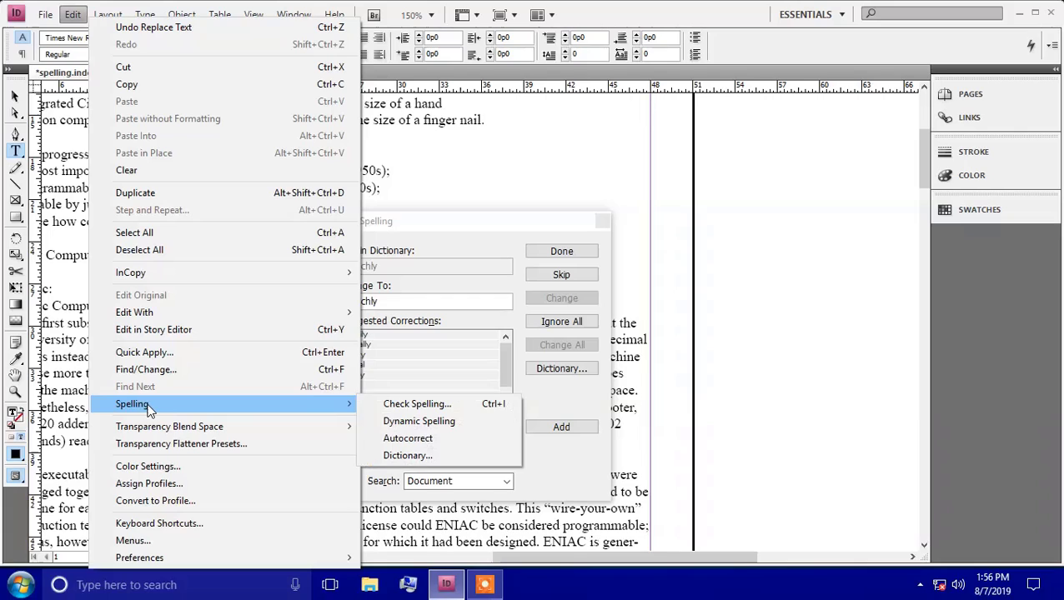
left_click(389, 423)
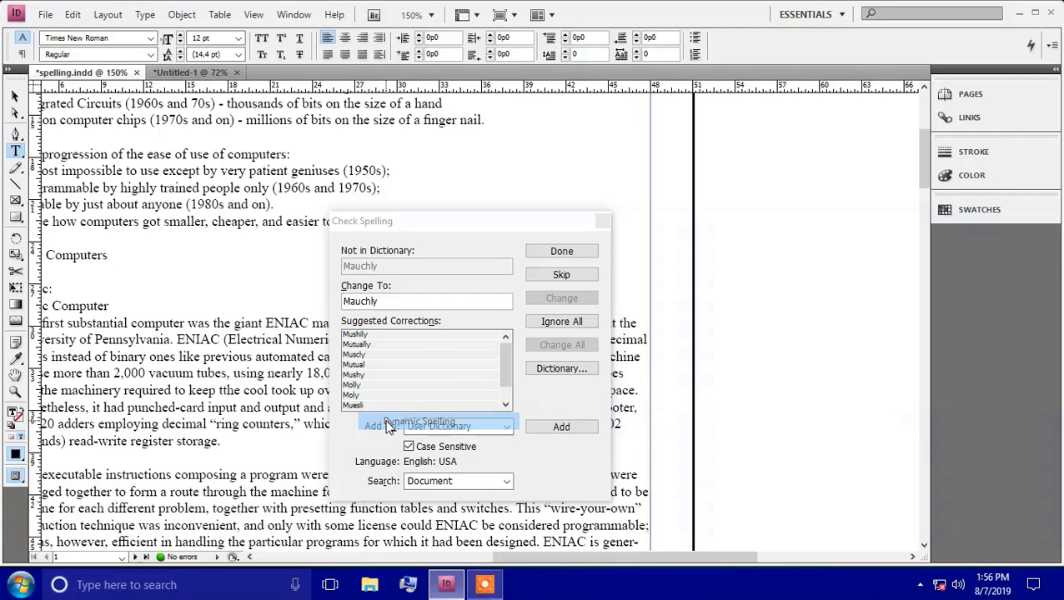
Check whether Dynamic Spelling is enabled for the spelling.indd document
left_click(73, 15)
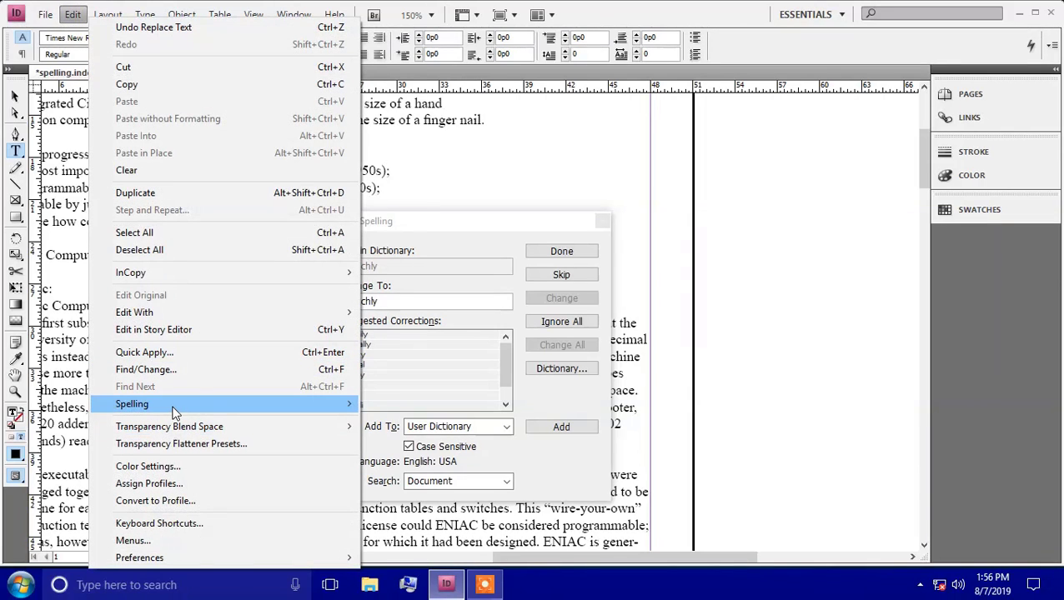
mouse_move(175, 412)
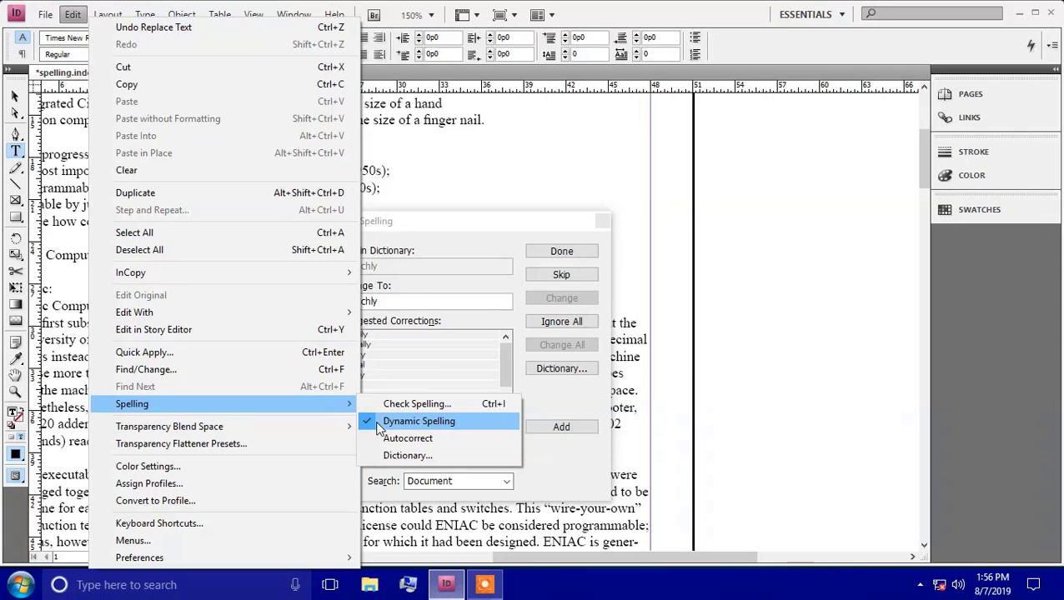
left_click(852, 382)
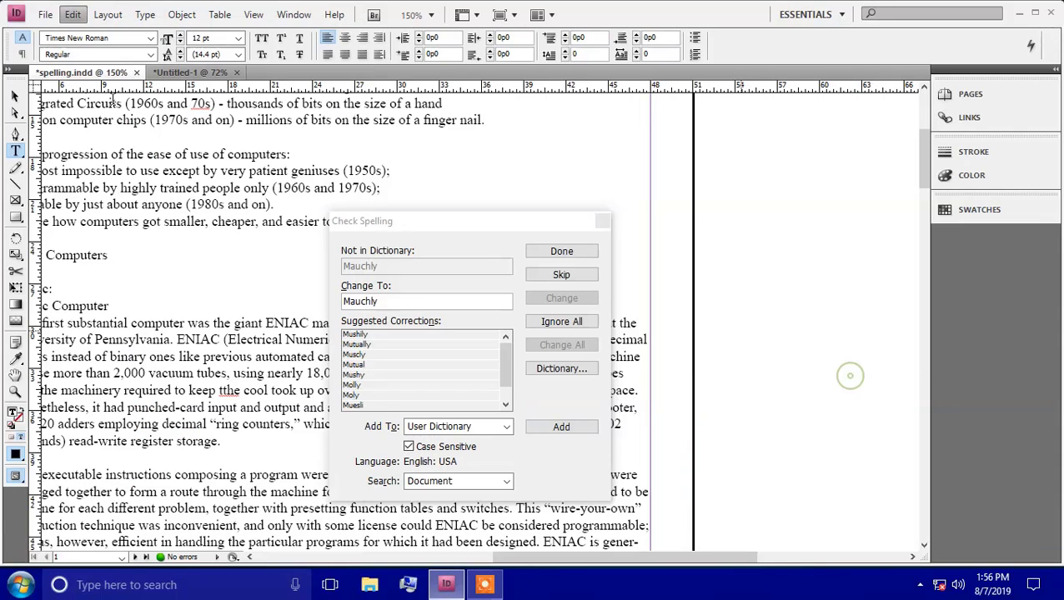
Switch to the Untitled-1 document and close the Check Spelling dialog
left_click(189, 73)
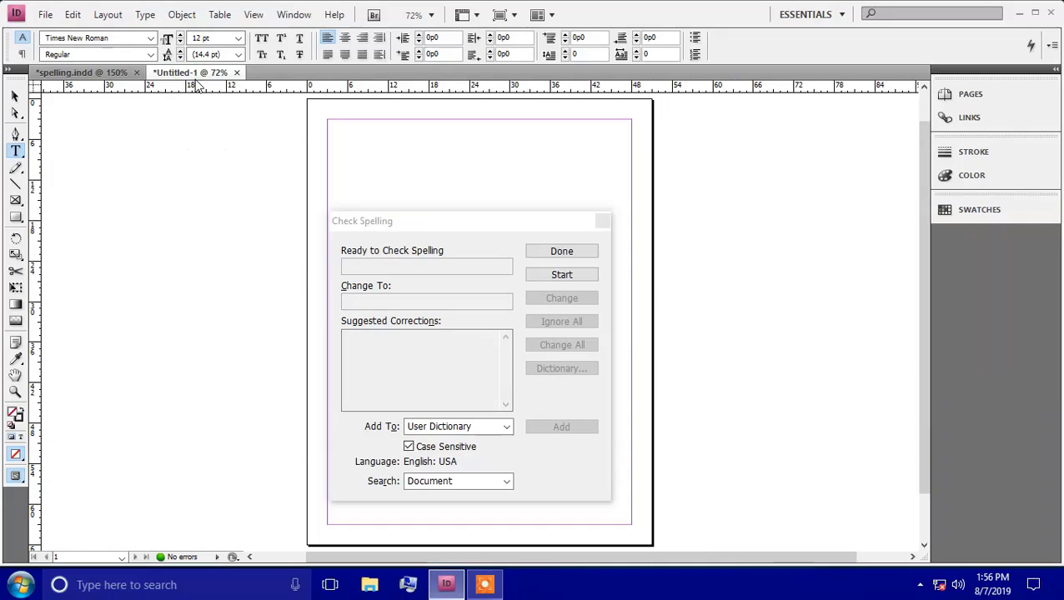
left_click(492, 225)
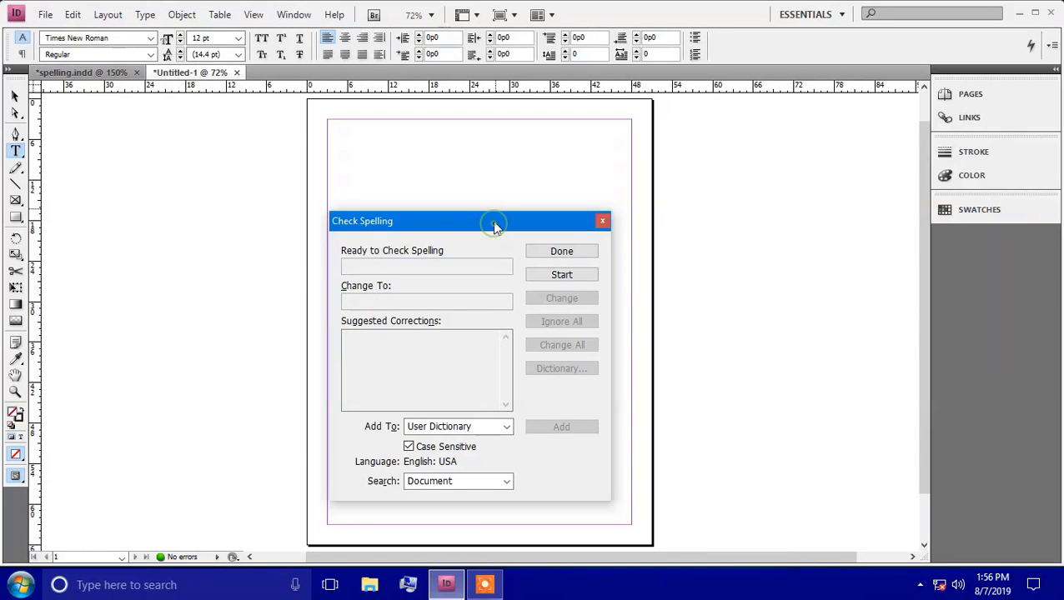
left_click_drag(493, 225, 569, 200)
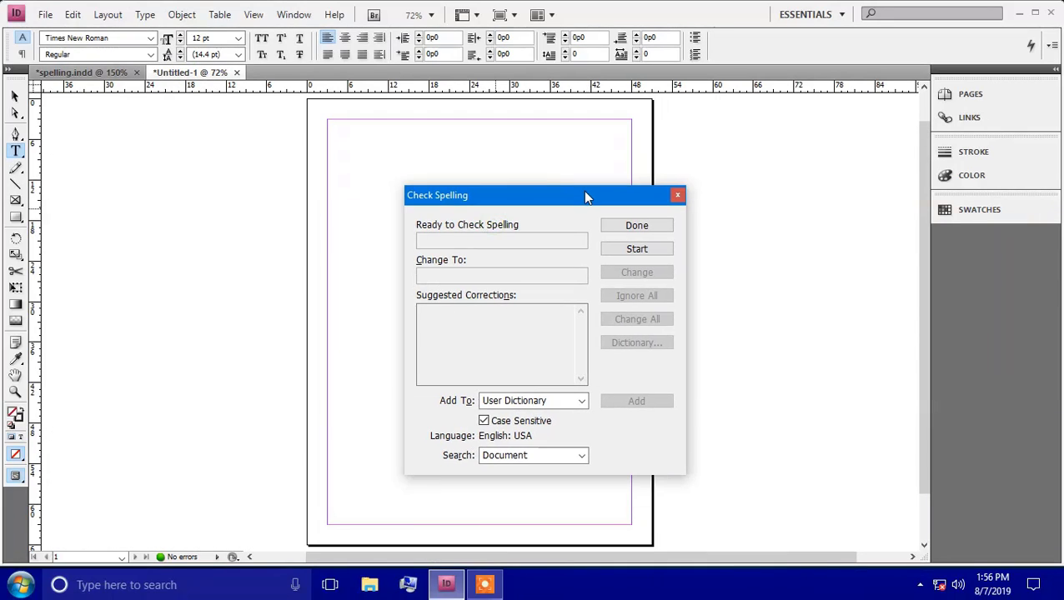
left_click(648, 227)
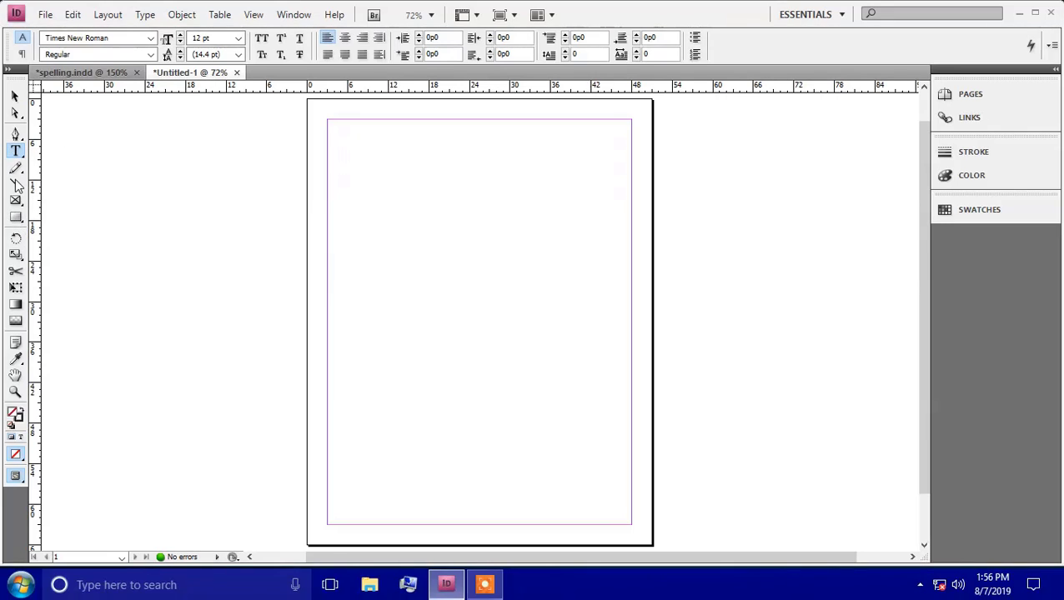
Draw a text frame about 33 by 25 picas in the upper part of the page and start it with a line break
left_click_drag(342, 151, 451, 163)
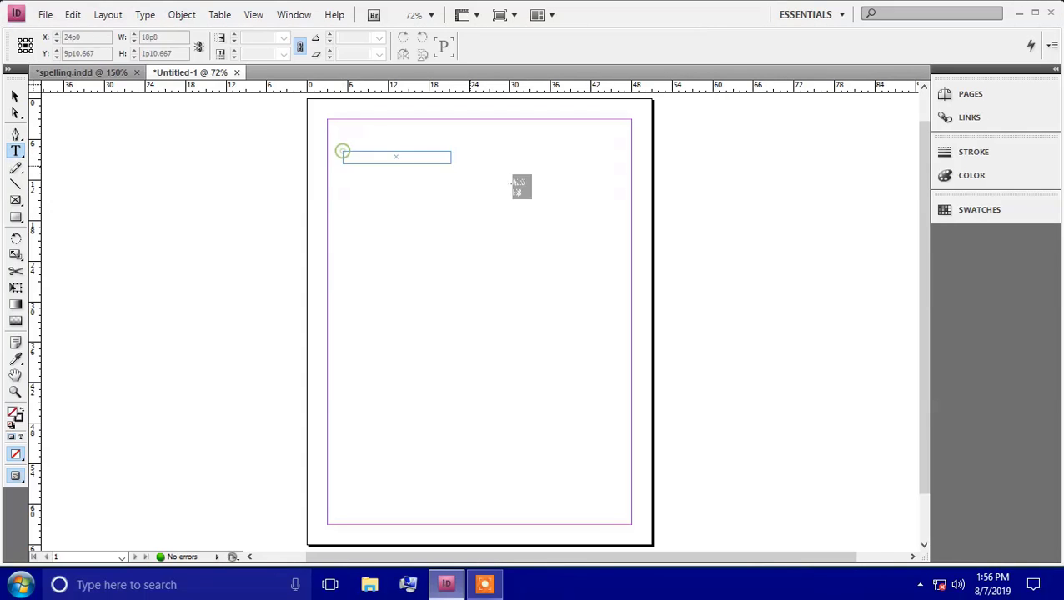
left_click_drag(511, 182, 569, 315)
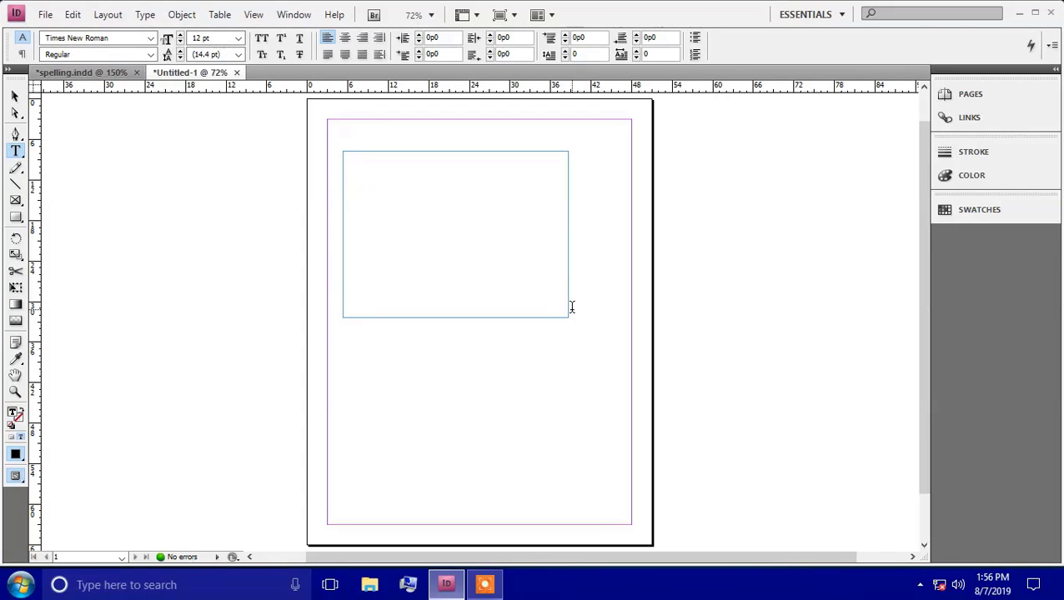
key("Return")
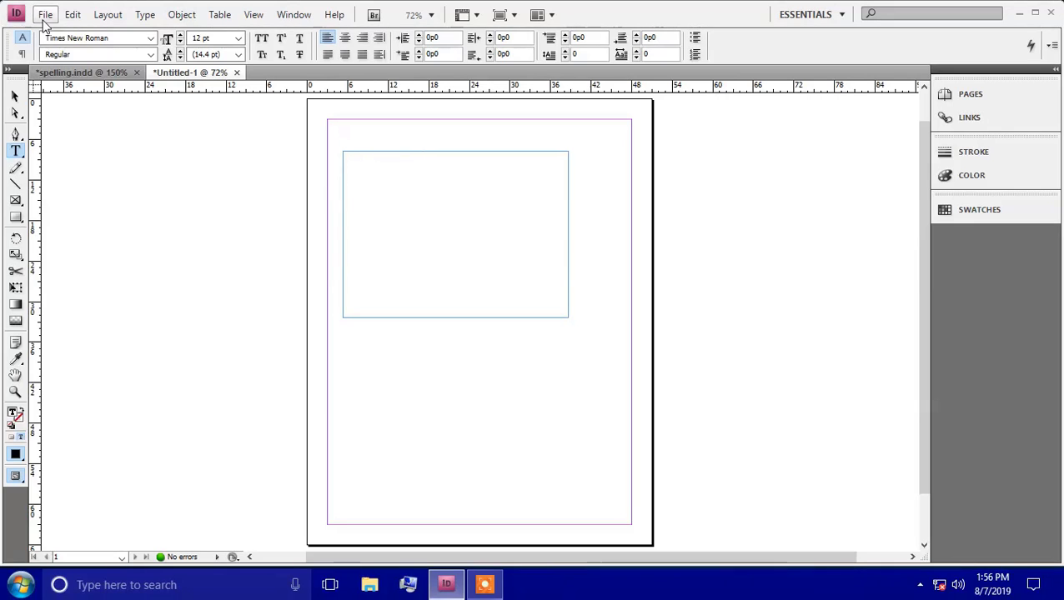
Turn off Dynamic Spelling
left_click(74, 17)
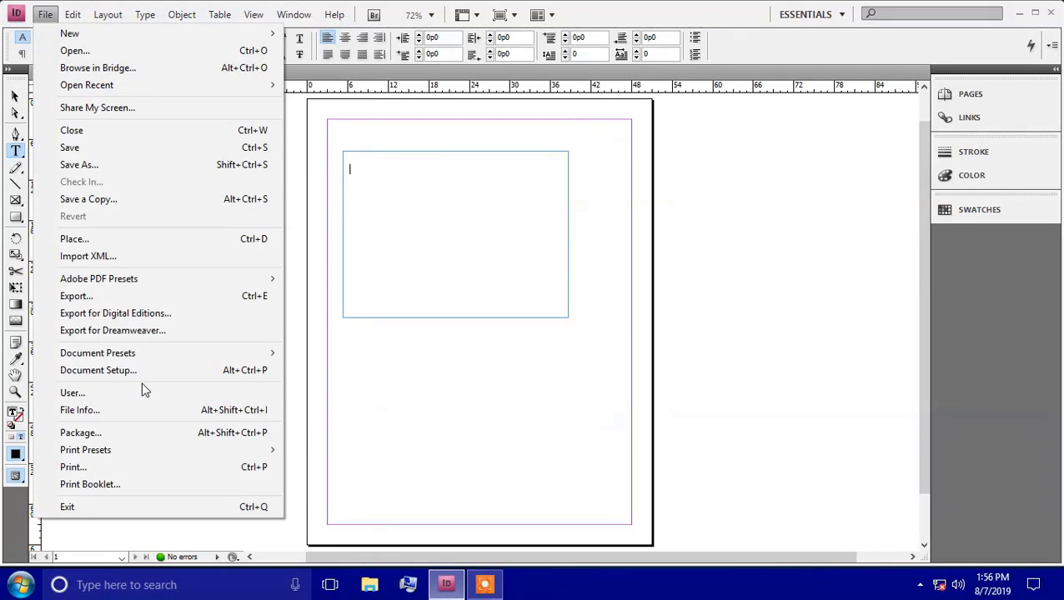
mouse_move(96, 12)
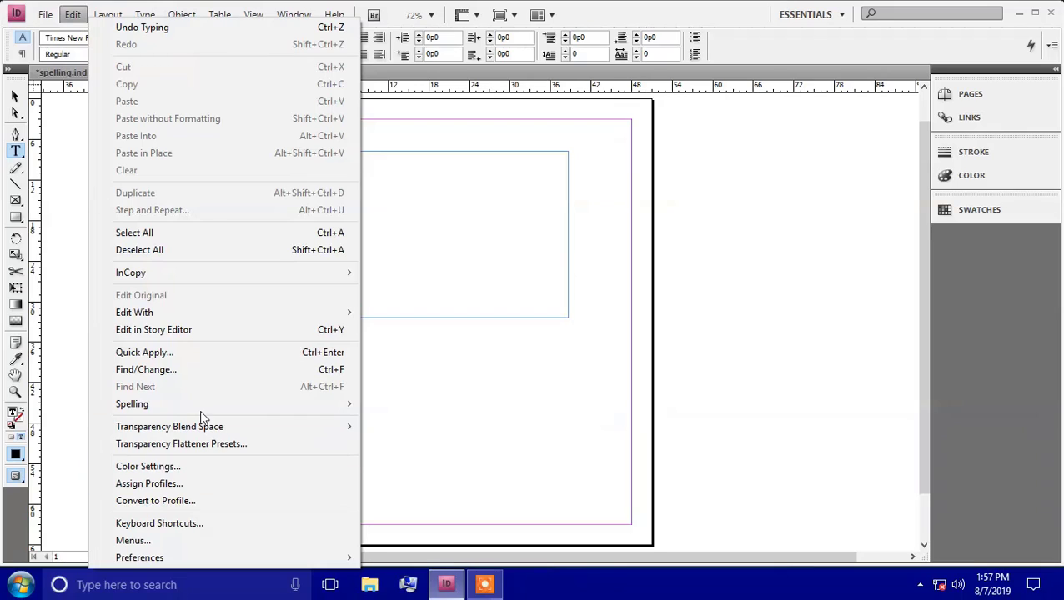
mouse_move(200, 413)
left_click(409, 422)
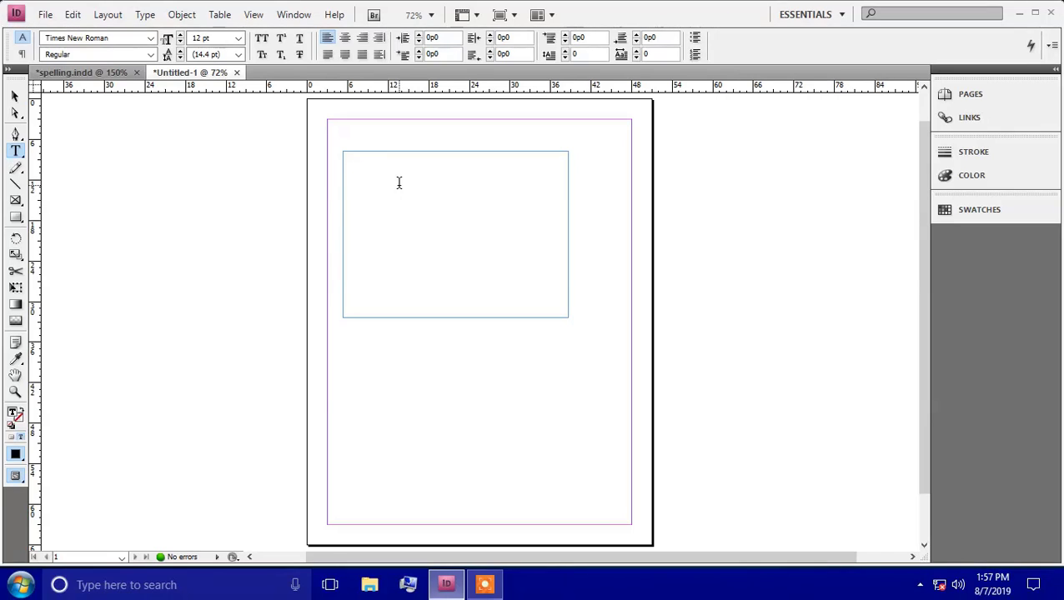
Enter the misspelled word "tooo" in the text frame and view the page at 150%
type("T")
left_click(430, 14)
left_click(437, 123)
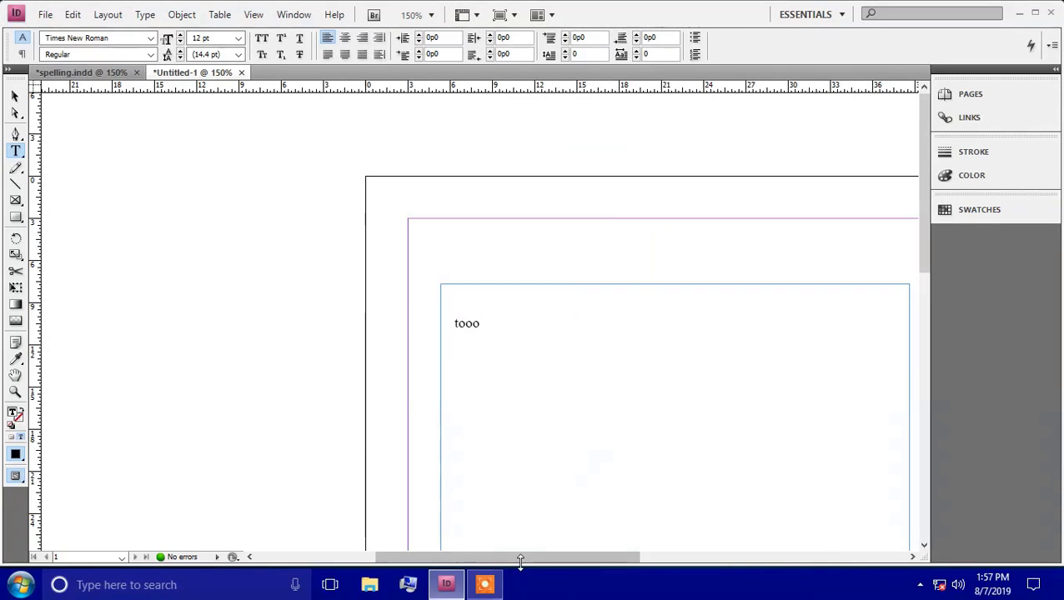
left_click_drag(525, 557, 594, 557)
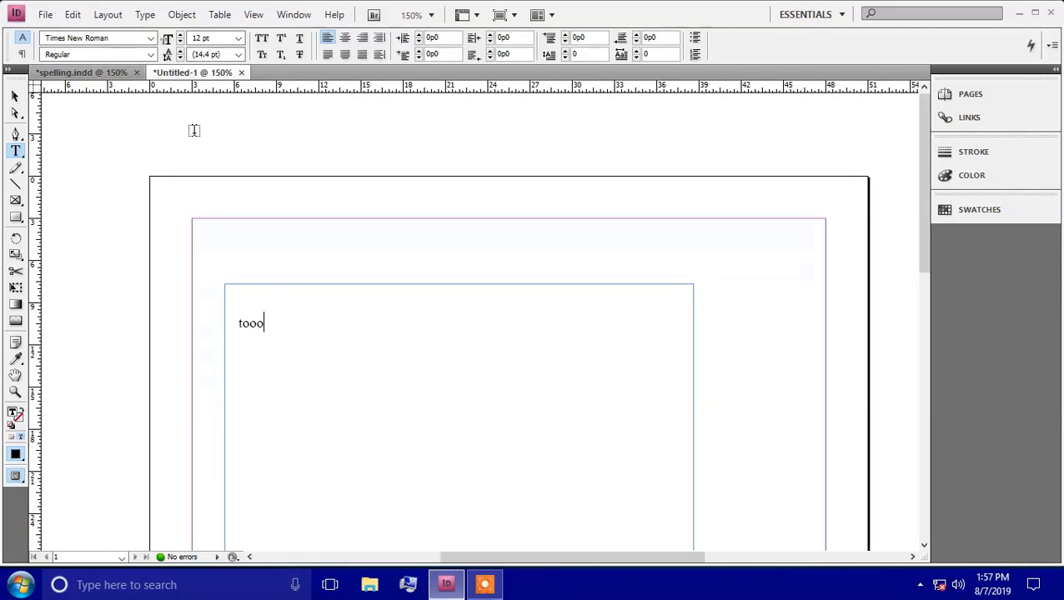
Turn on Dynamic Spelling and replace the flagged word "tooo" with the suggestion "too"
left_click(75, 18)
mouse_move(150, 407)
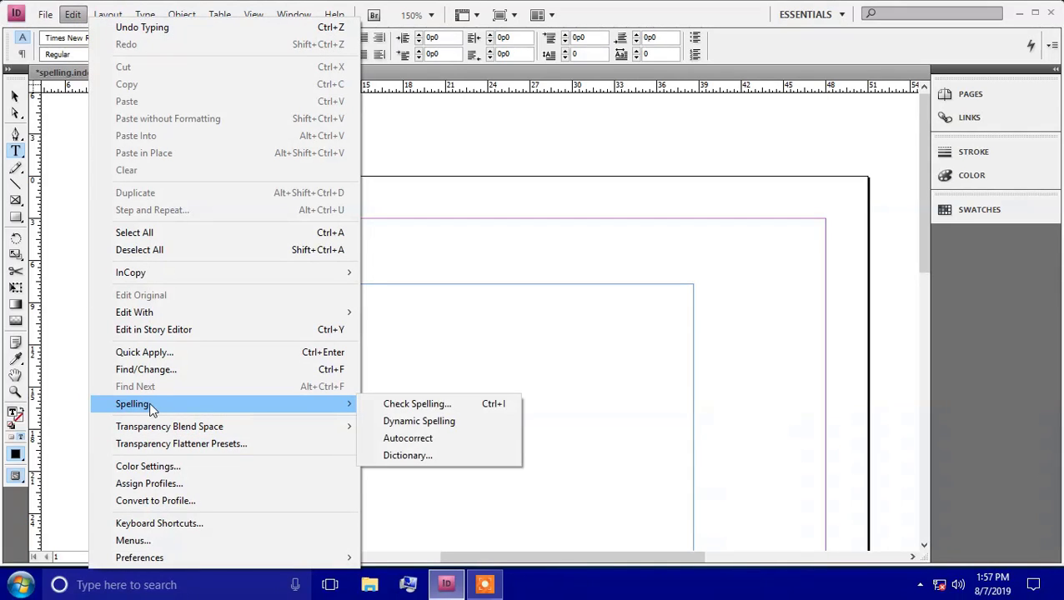
left_click(386, 422)
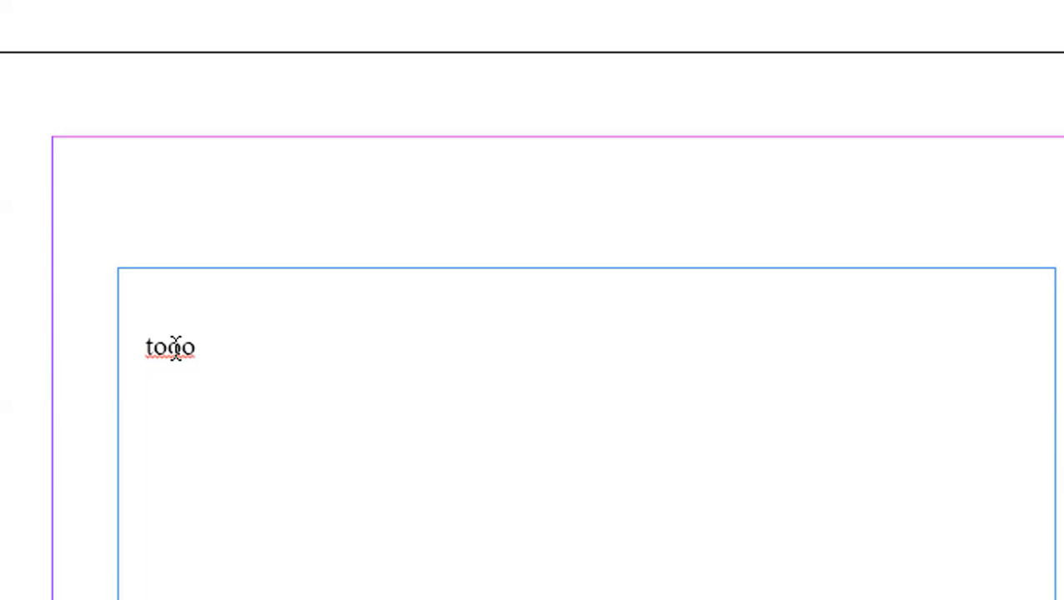
right_click(175, 348)
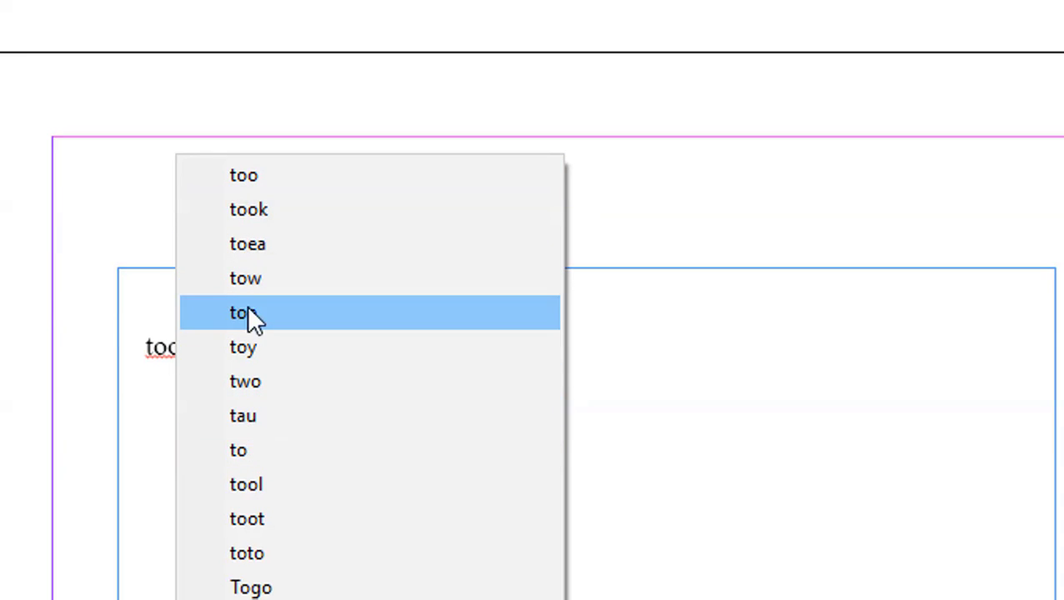
left_click(257, 185)
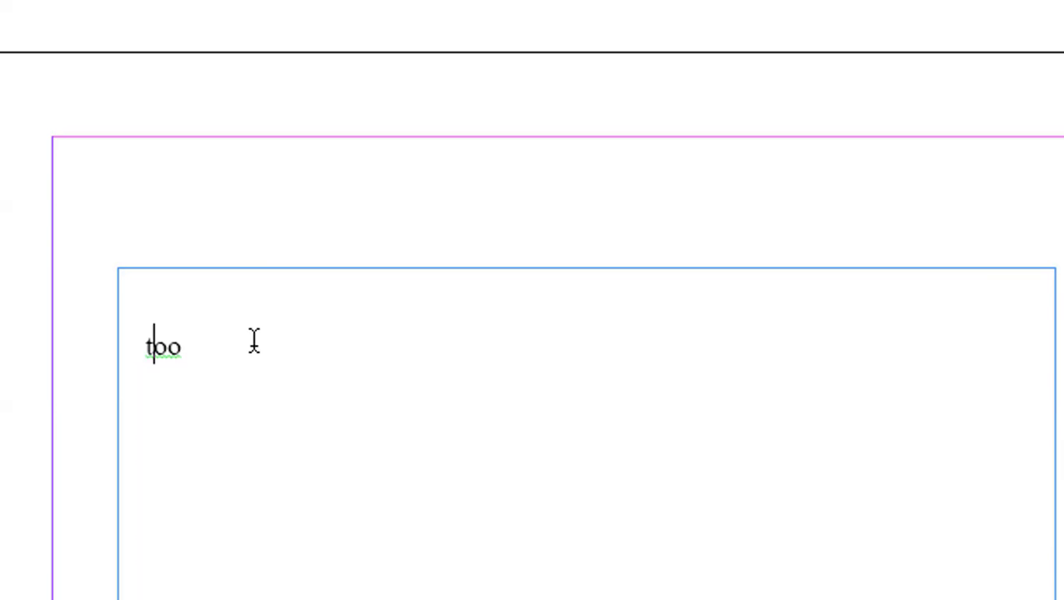
Add the misspelled word "thid" after "too" and replace it with the suggestion "this"
left_click(280, 343)
type("thi")
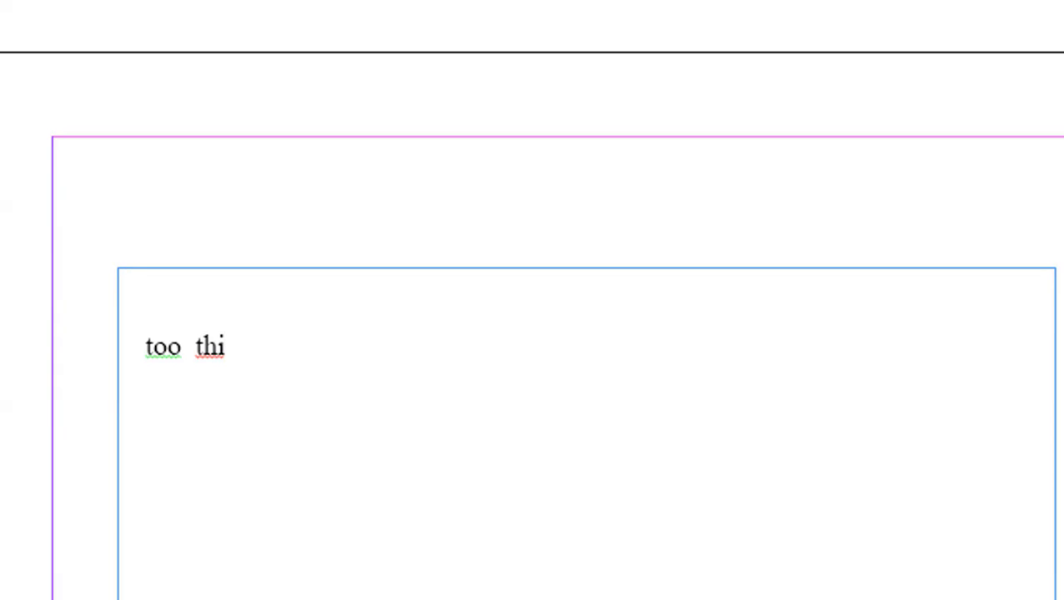
type("d")
right_click(214, 349)
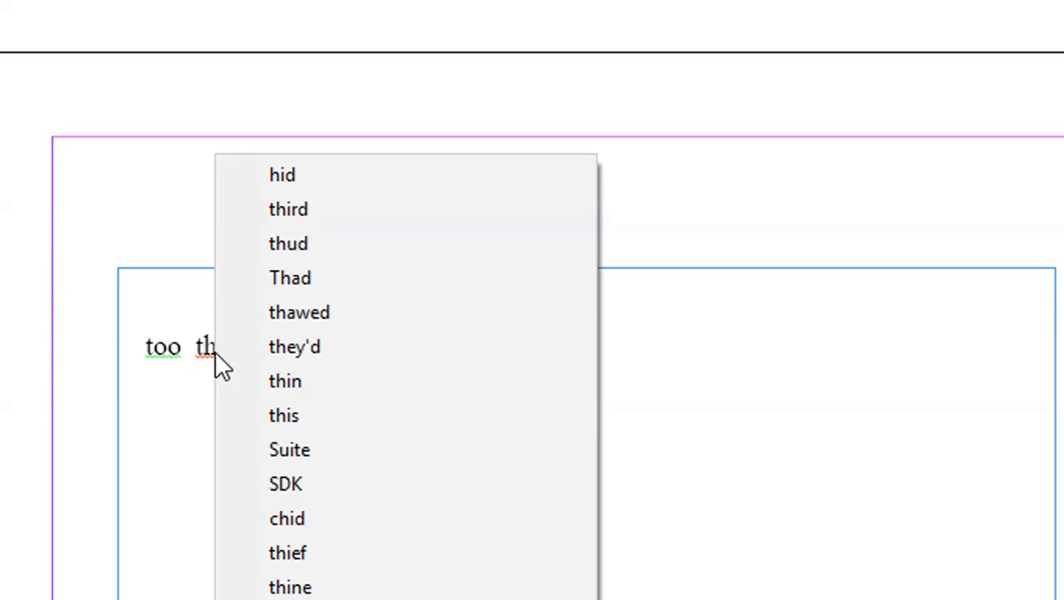
left_click(281, 418)
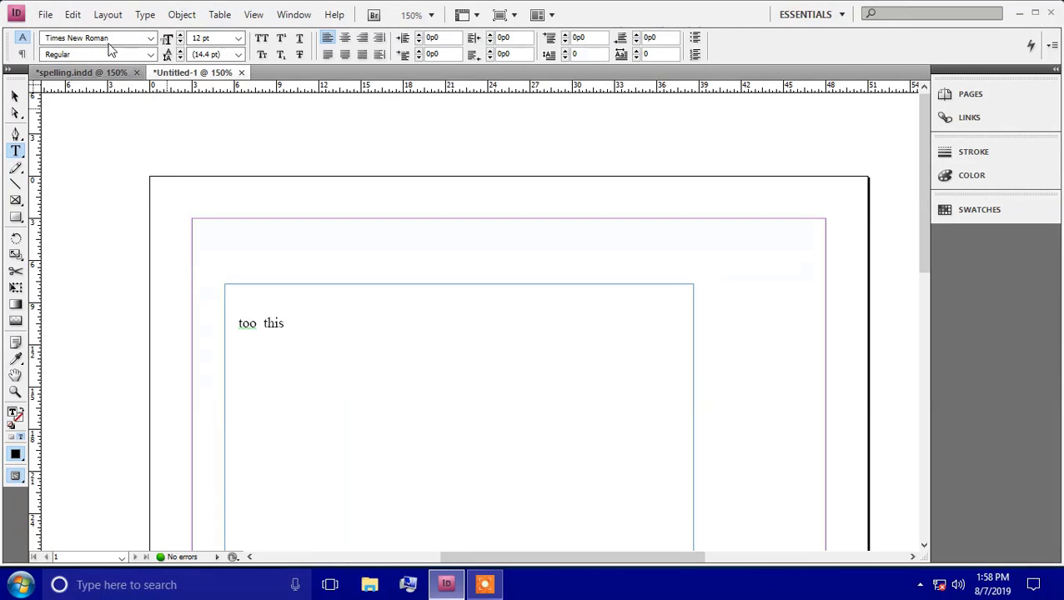
Turn on Autocorrect in the spelling options
left_click(70, 16)
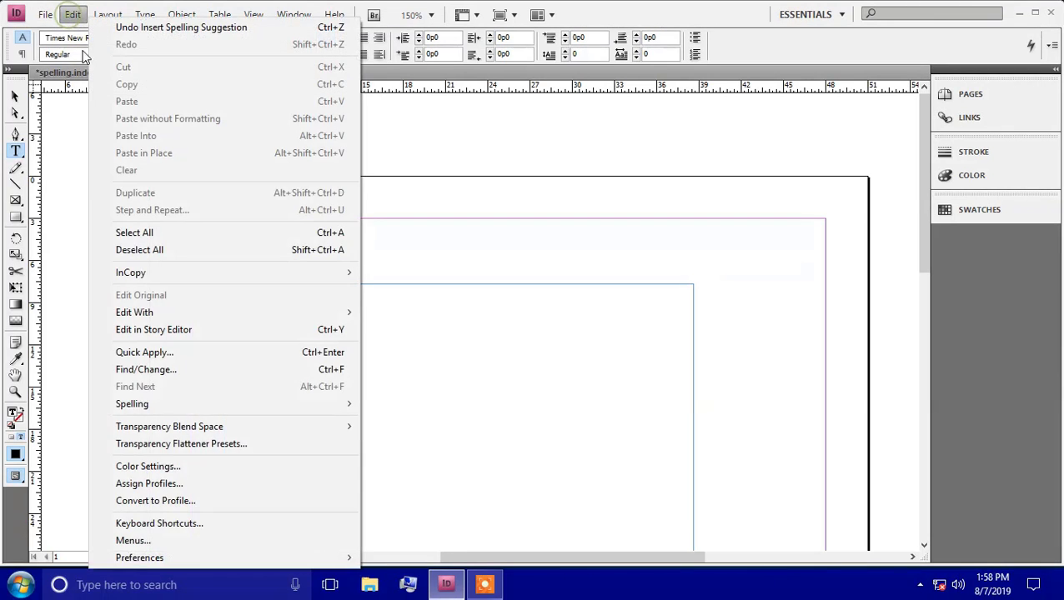
mouse_move(178, 410)
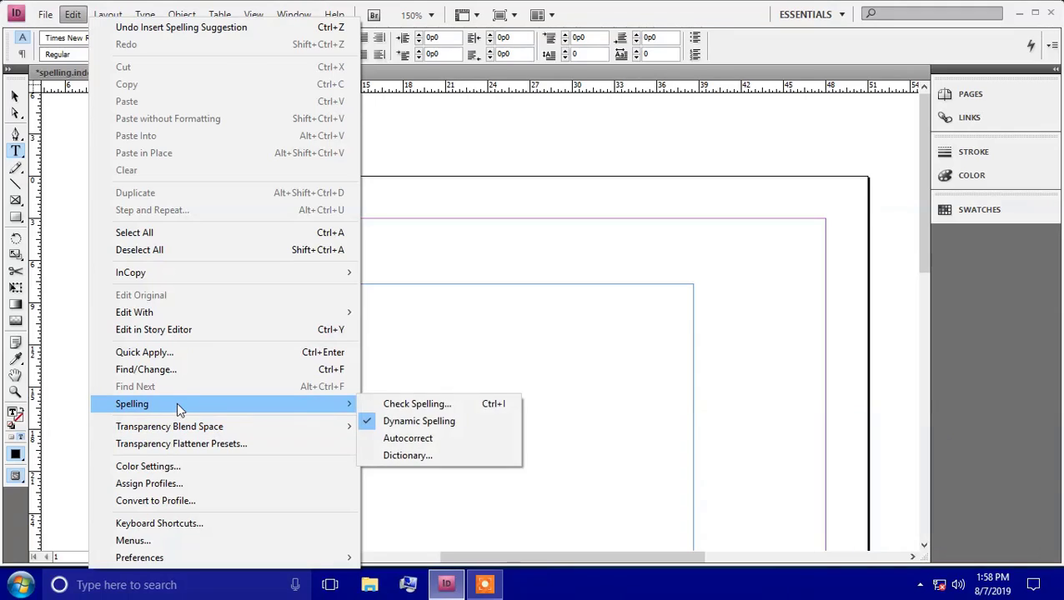
left_click(393, 442)
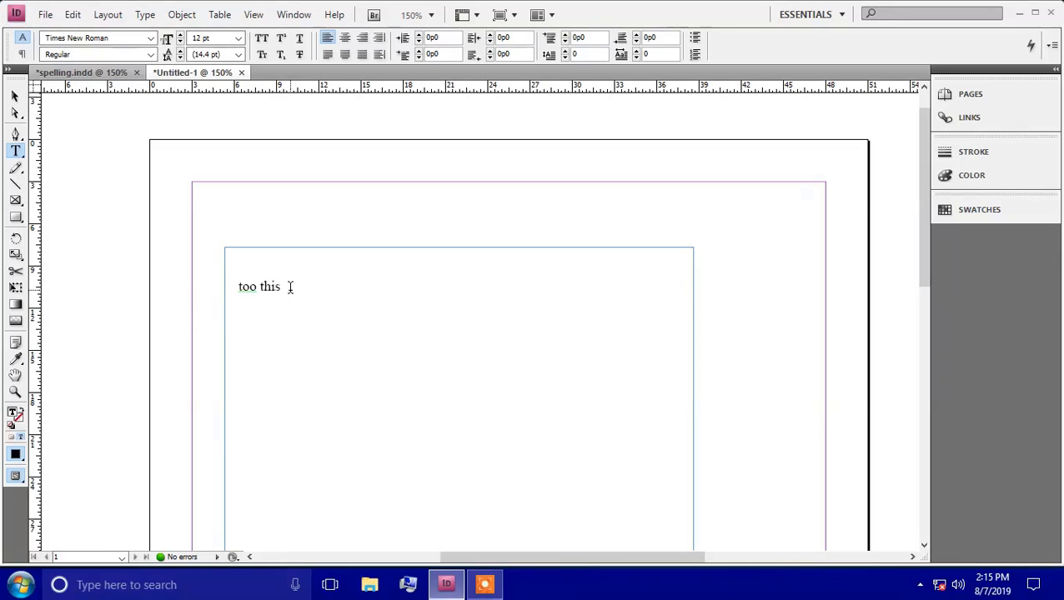
Misspell the ending of "this" with a "d" to test Autocorrect, and restore the word to "this"
key("BackSpace")
type("d")
key("BackSpace")
key("BackSpace")
type("s")
Check whether Dynamic Spelling and Autocorrect are both enabled
left_click(72, 15)
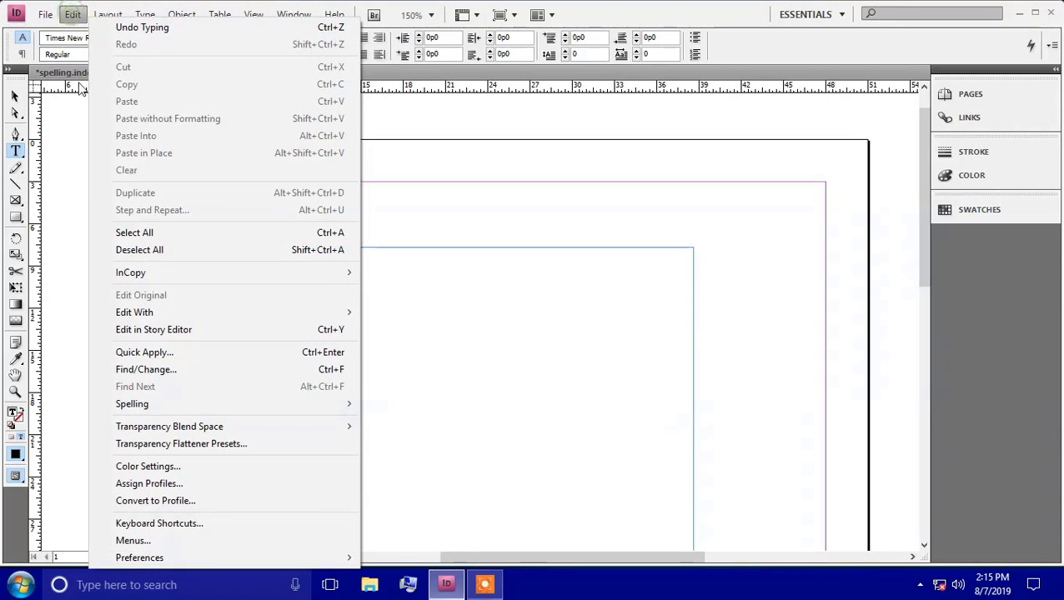
mouse_move(146, 406)
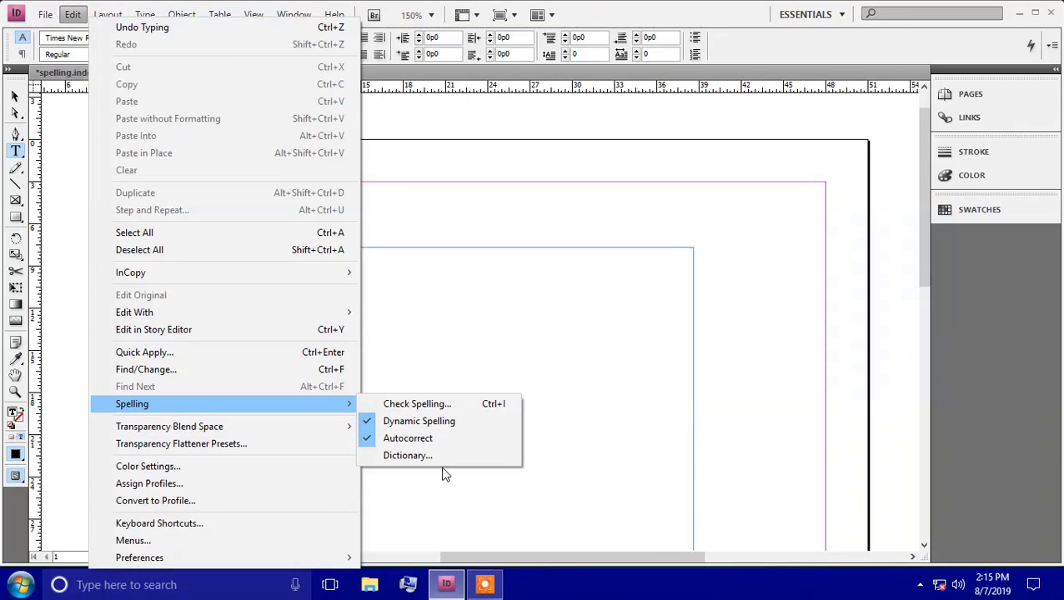
left_click(792, 524)
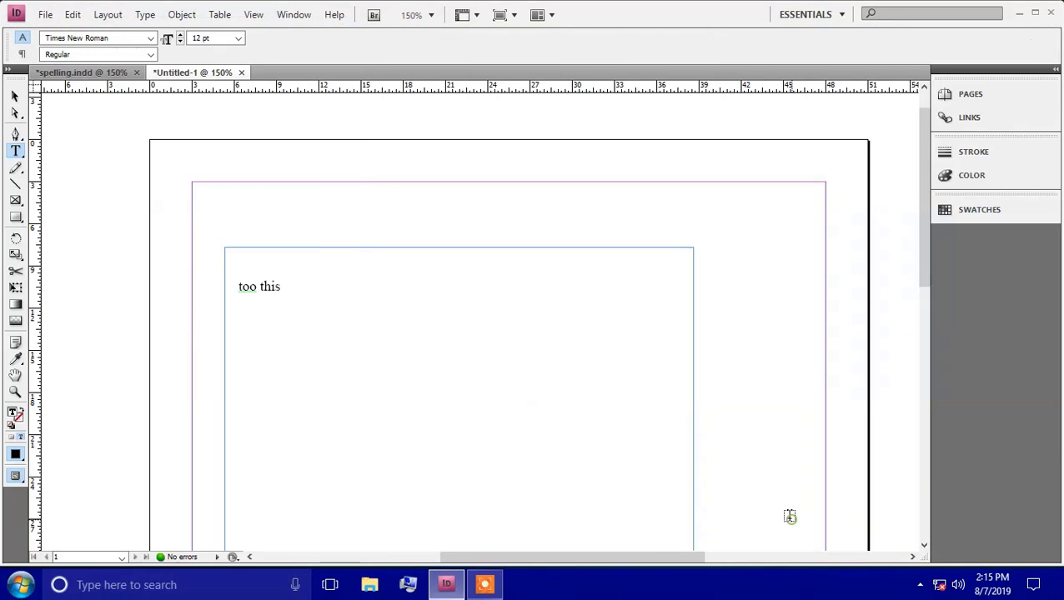
Add the misspelled word "thi" with the correction "this" to the English: USA list in the Autocorrect preferences
left_click(73, 16)
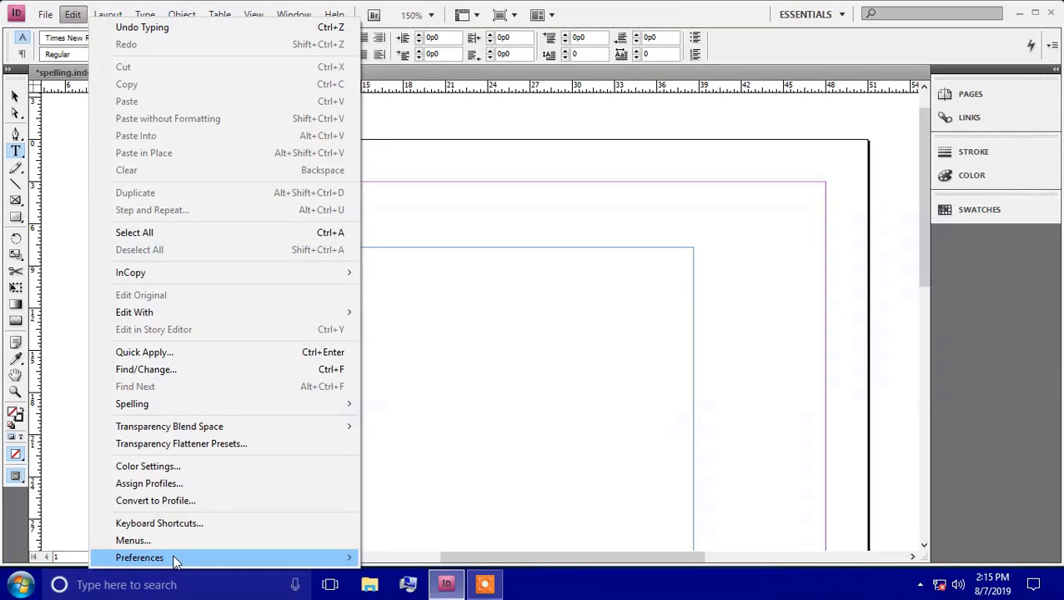
mouse_move(175, 562)
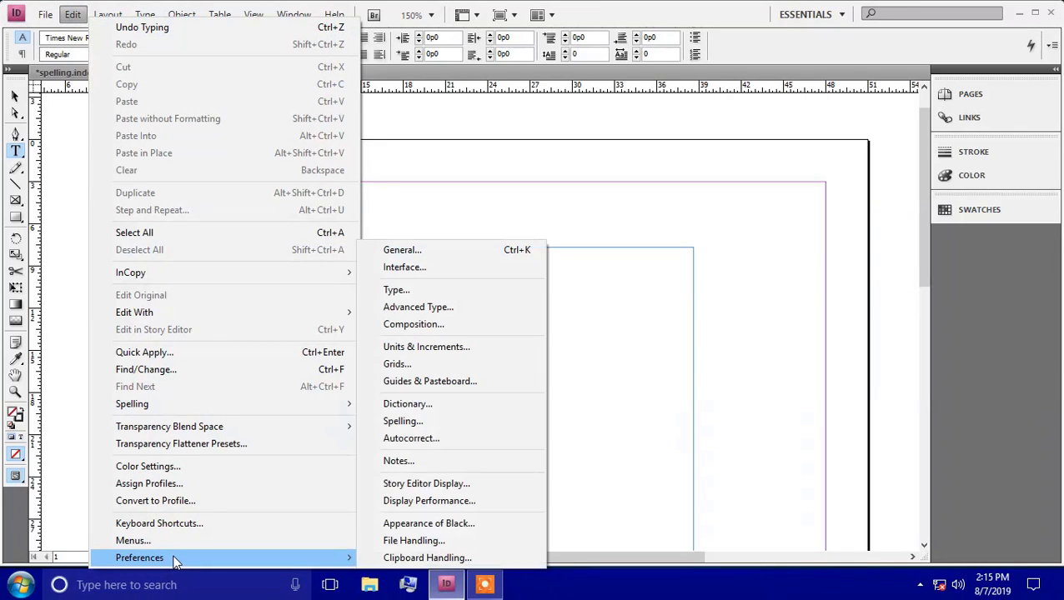
left_click(412, 440)
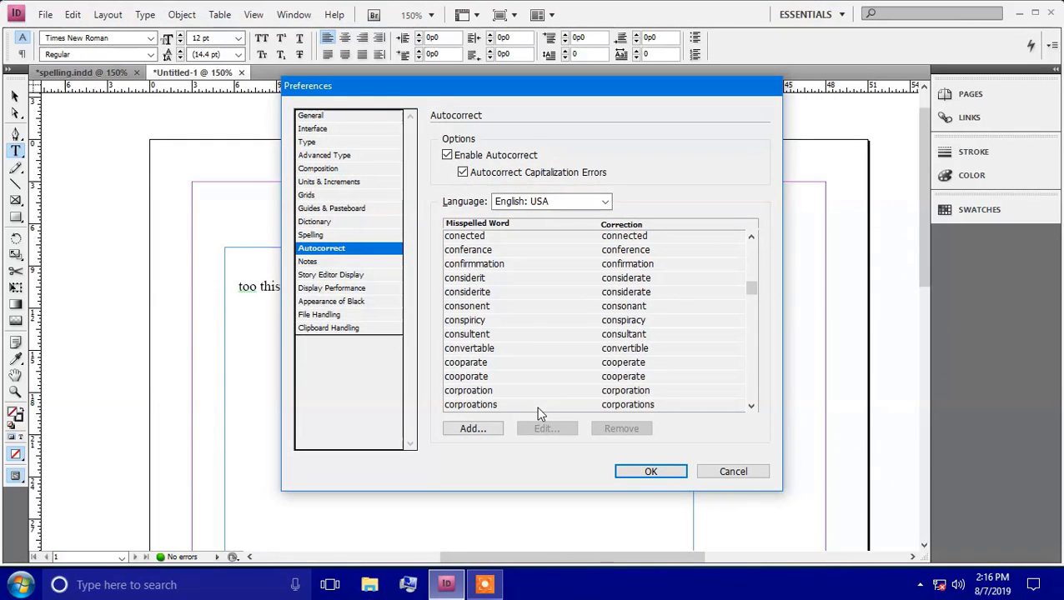
left_click(472, 428)
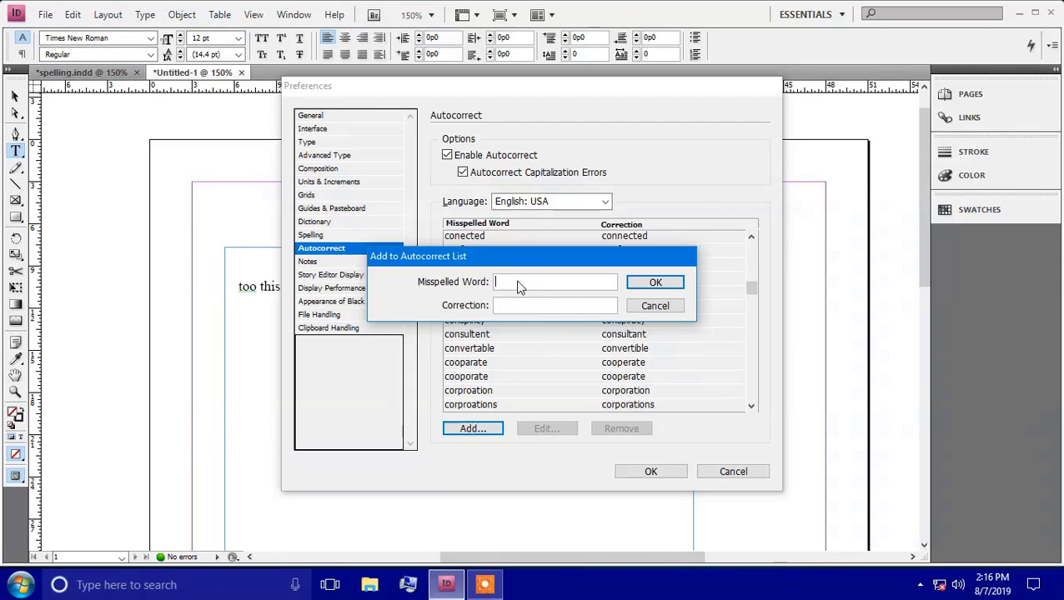
type("thi")
type("this")
left_click(652, 282)
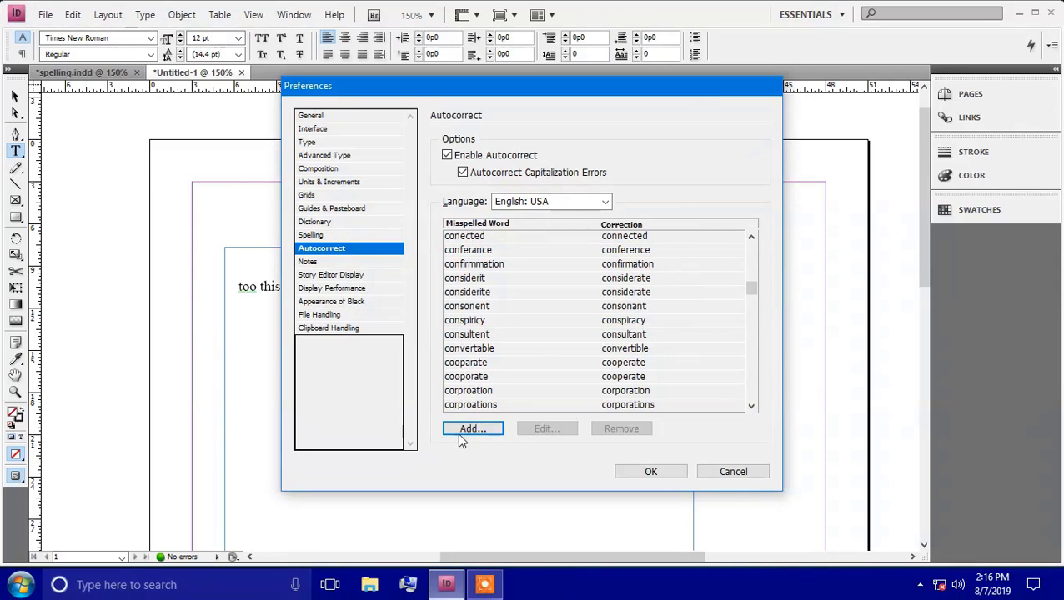
Switch Autocorrect Capitalization Errors off and back on, and apply the Autocorrect preferences
left_click(464, 175)
left_click(464, 175)
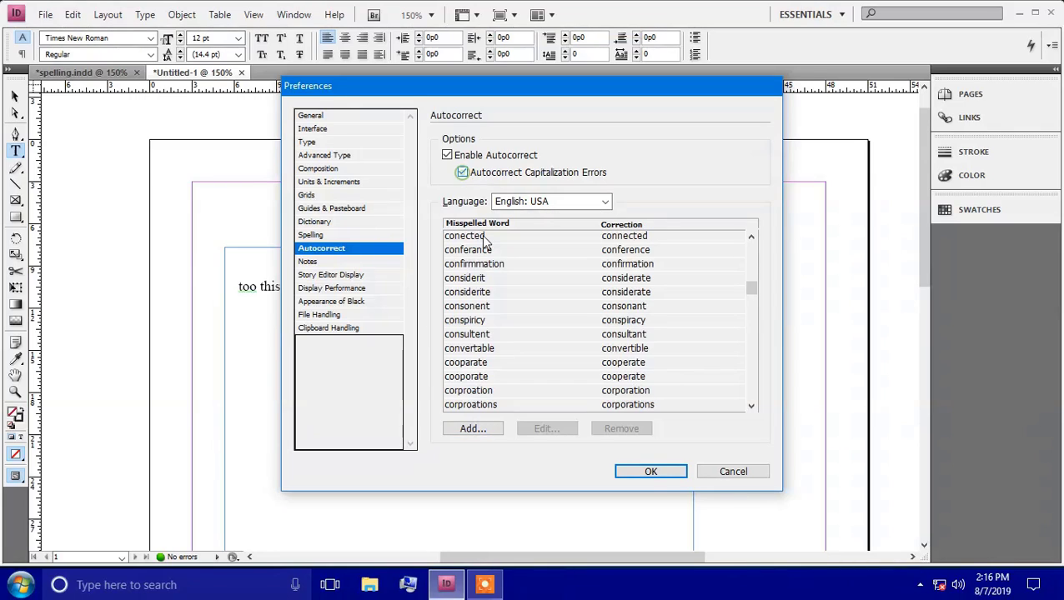
left_click(657, 472)
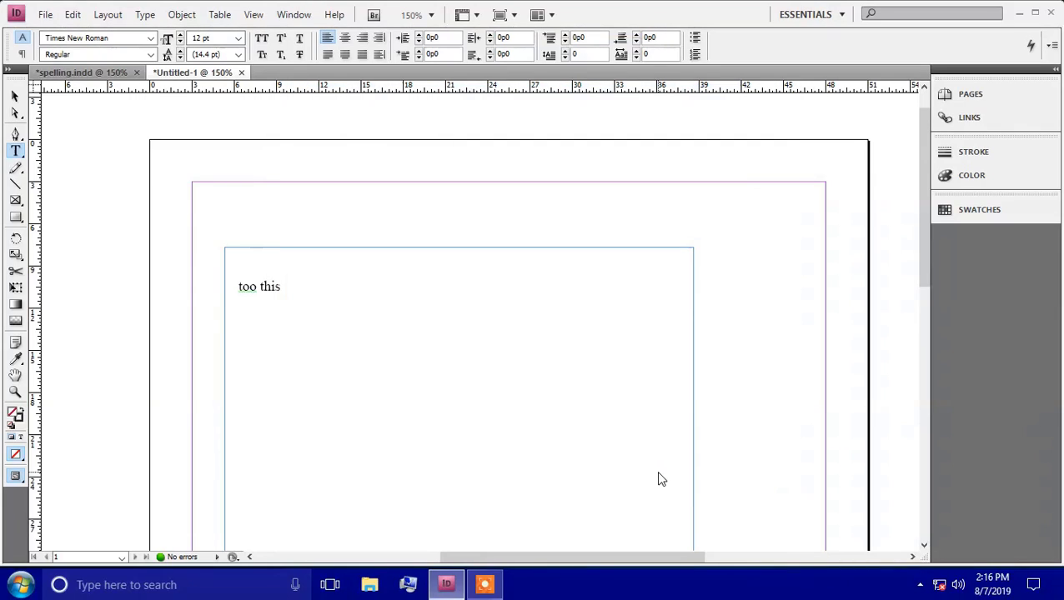
Add a misspelled second "this" at the end of the text line to test the custom Autocorrect entry
left_click(331, 286)
type("thid")
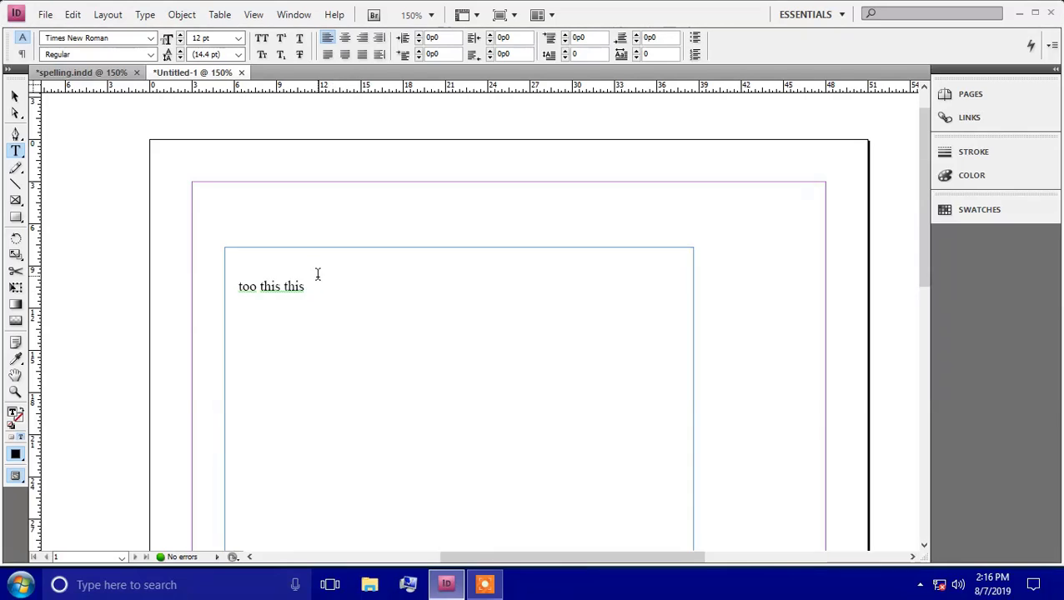
Add the misspelled word "cor" with the correction "computer" to the English: USA list in the Autocorrect preferences
left_click(73, 16)
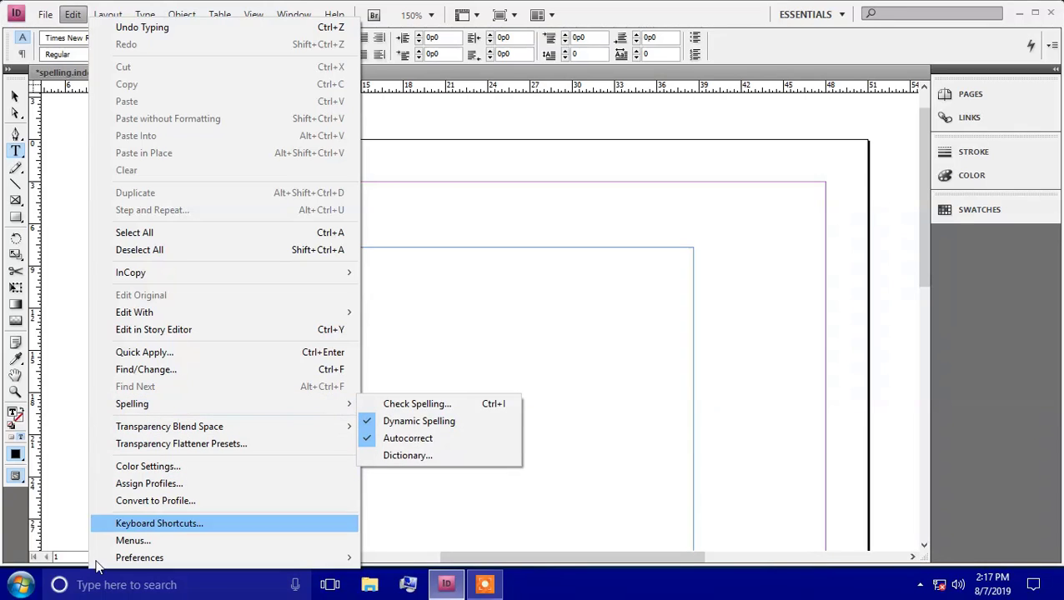
mouse_move(116, 556)
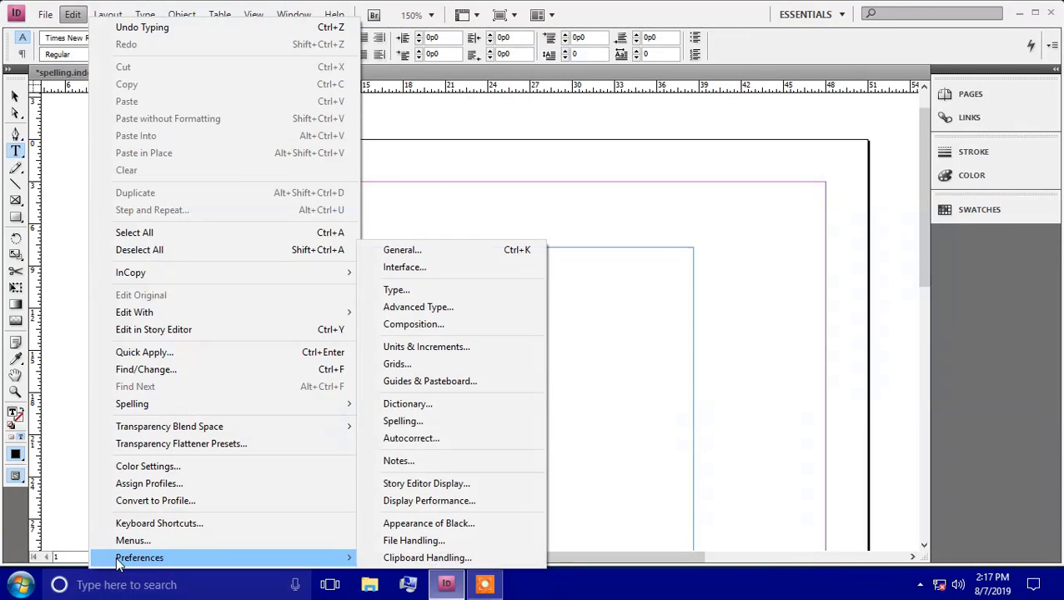
left_click(422, 435)
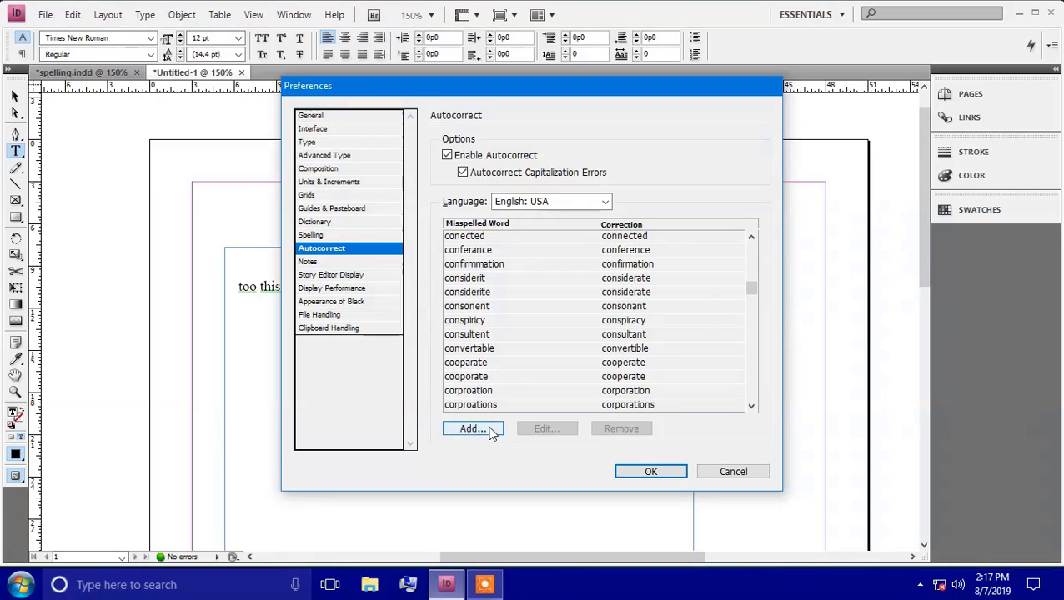
left_click(485, 429)
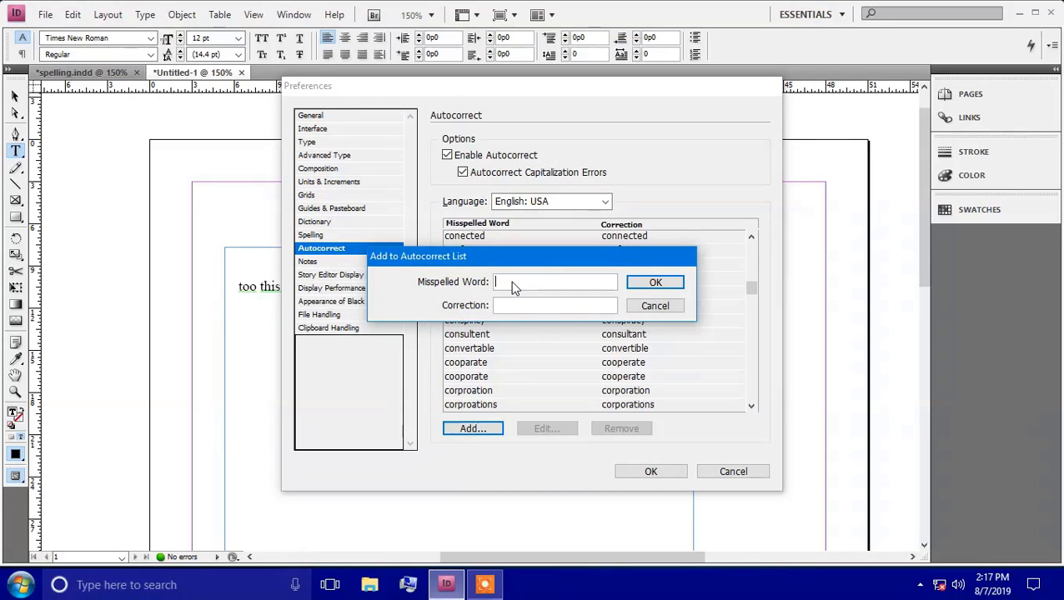
type("cor")
left_click(527, 308)
type("computer")
left_click(656, 284)
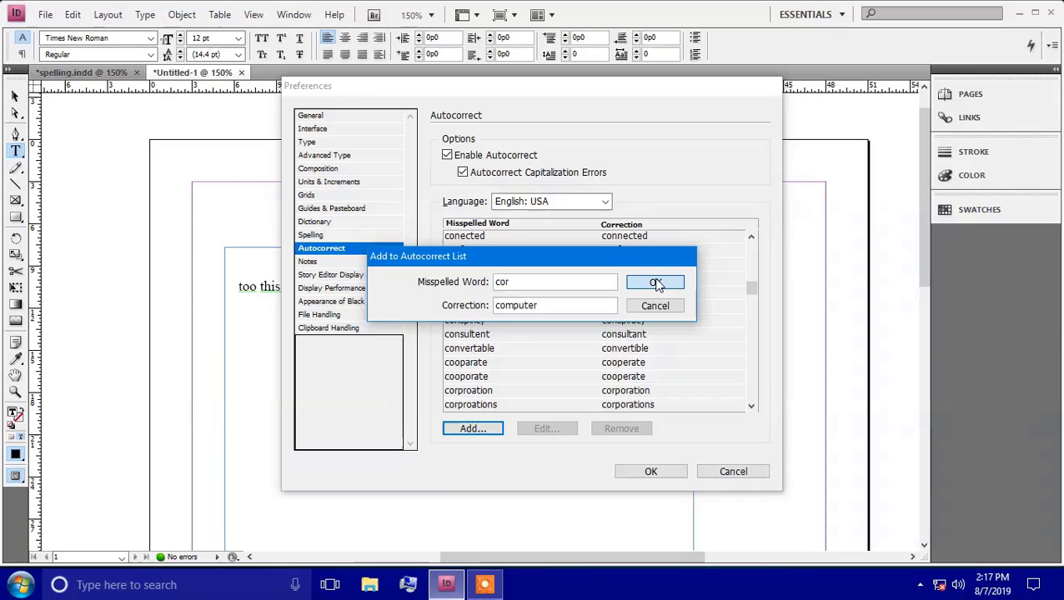
Add the misspelled word "ps" with the correction "Photoshop" to the English: USA Autocorrect list
left_click(480, 431)
left_click(522, 283)
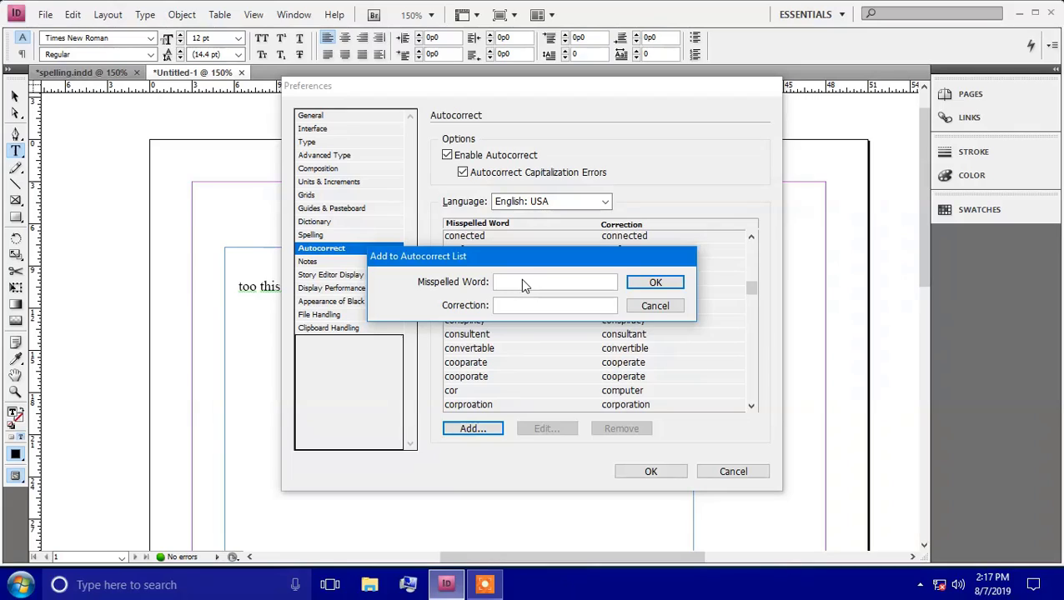
type("ps")
type("h")
type("photo")
type("sho")
key("BackSpace")
left_click(656, 283)
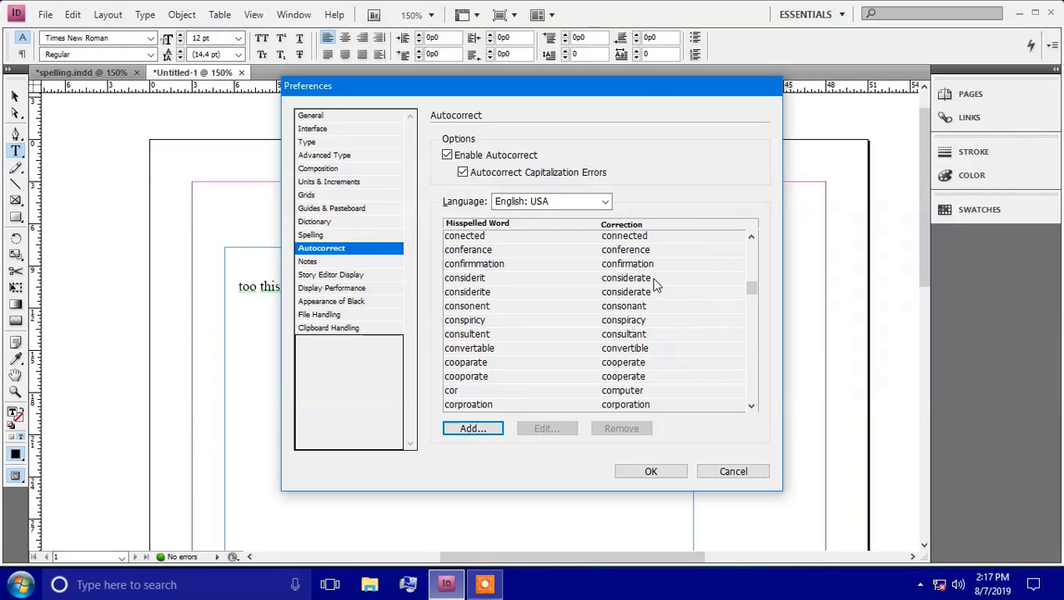
Add the misspelled word "ind" with the correction "indesign" to the Autocorrect list, and apply the preferences
left_click(472, 430)
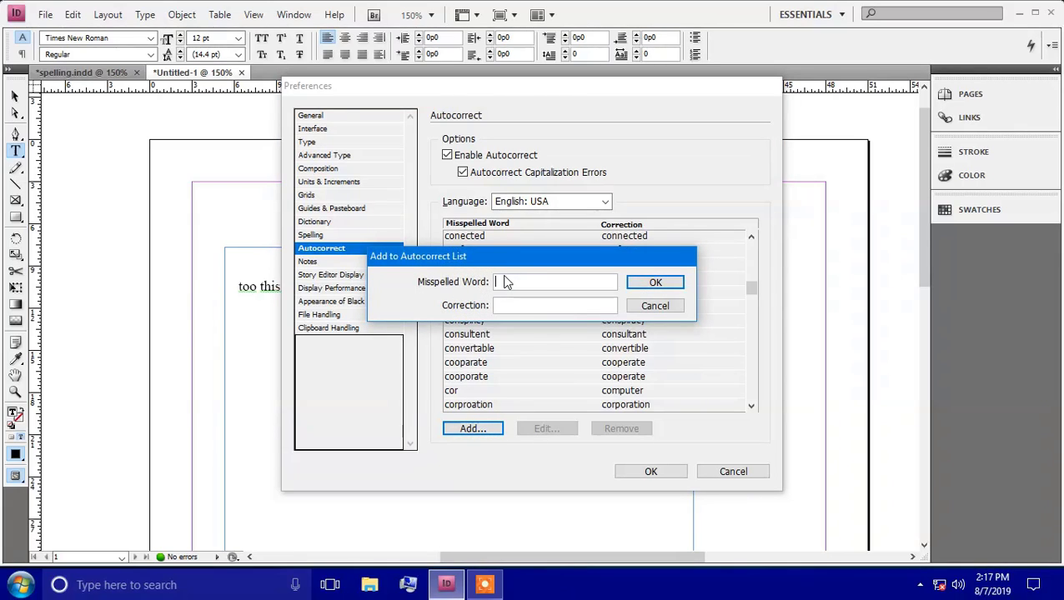
type("ind")
left_click(515, 307)
type("indesign")
left_click(655, 283)
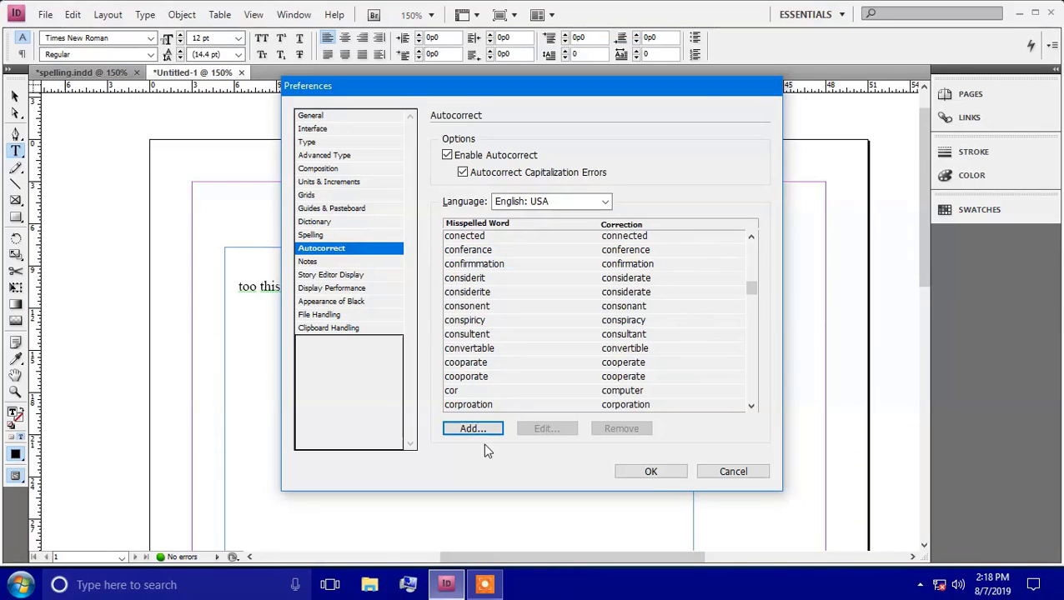
left_click(651, 472)
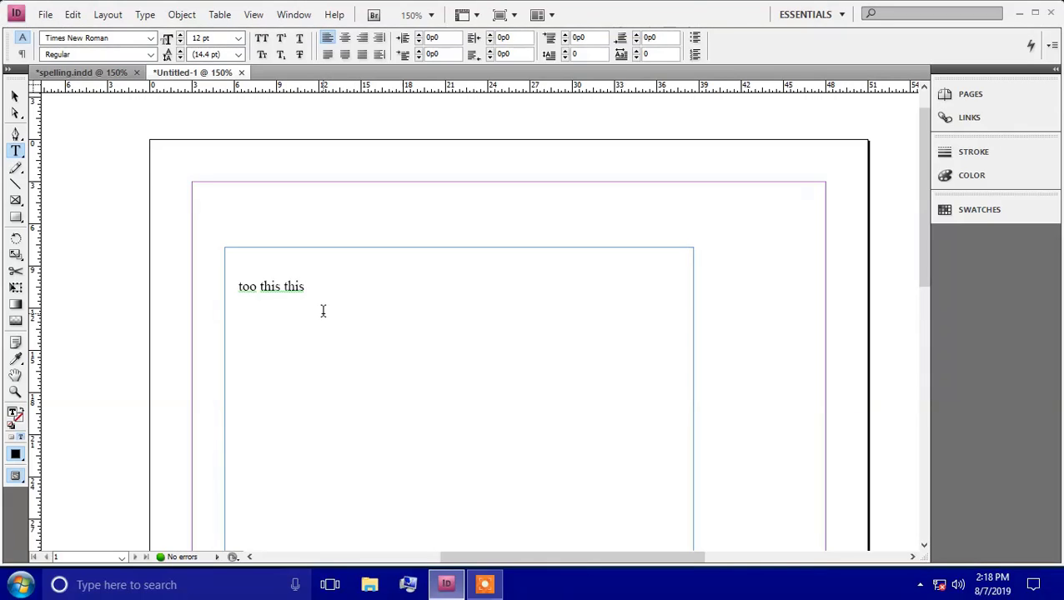
Append "computer Photoshop indesign" to the text line, using the new Autocorrect entries
type("cor p")
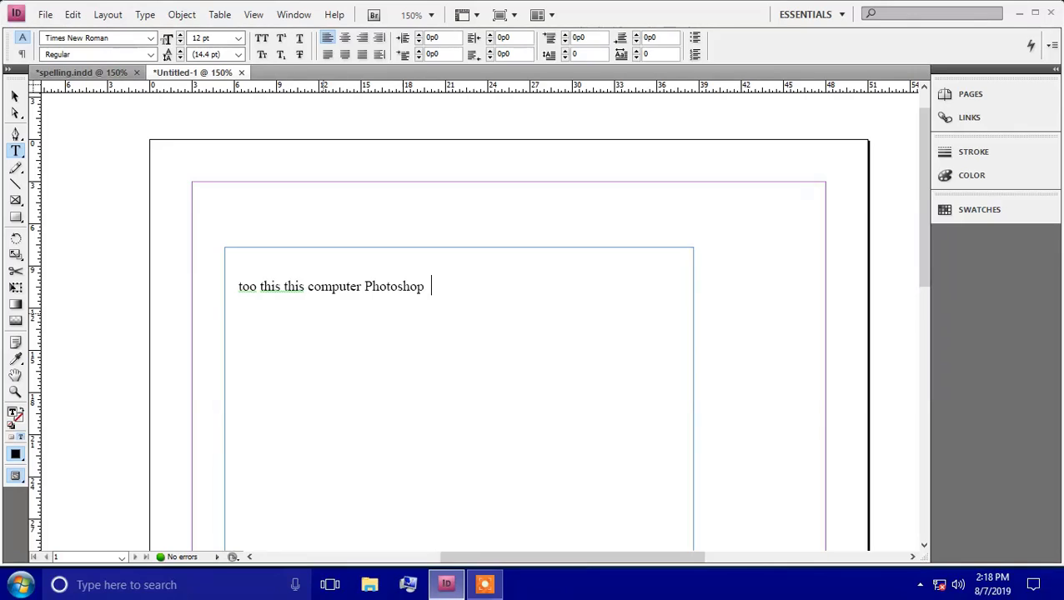
type("s indesign")
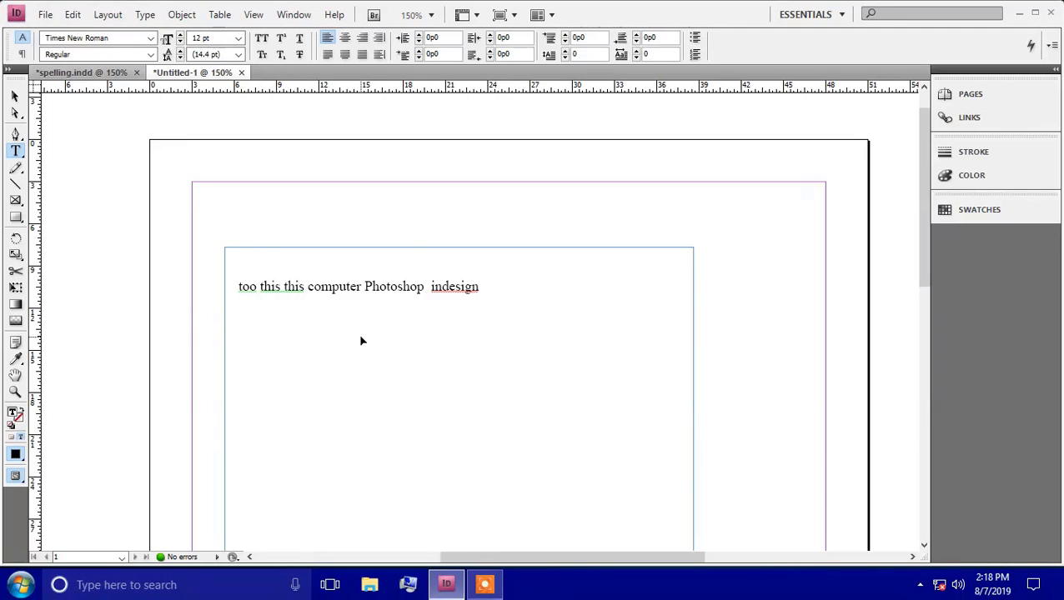
Start a spelling check in spelling.indd, view the user dictionary's added words from it, and close both dialogs
key("ctrl+i")
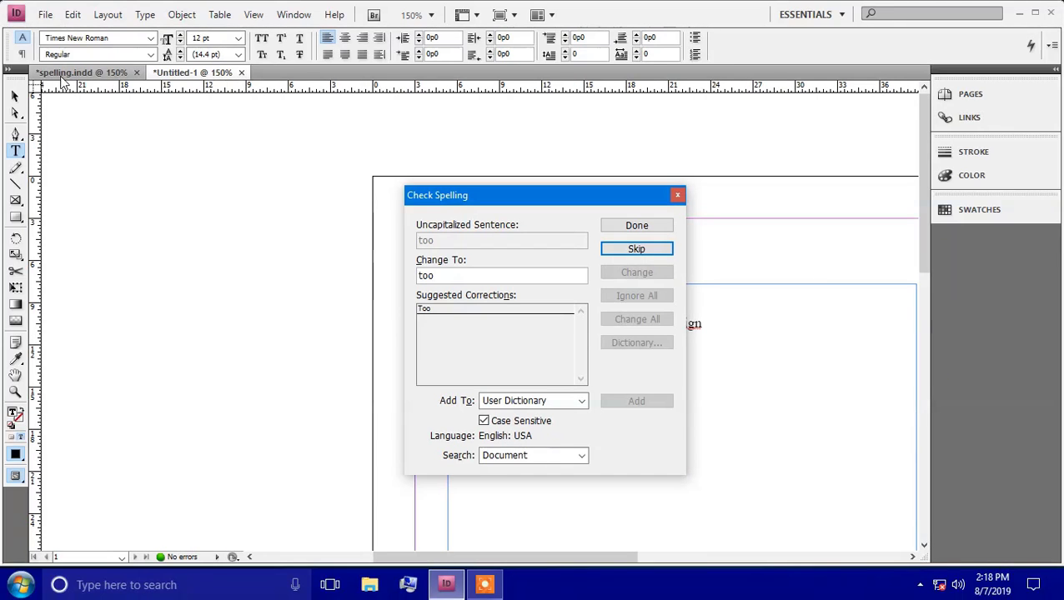
left_click(78, 74)
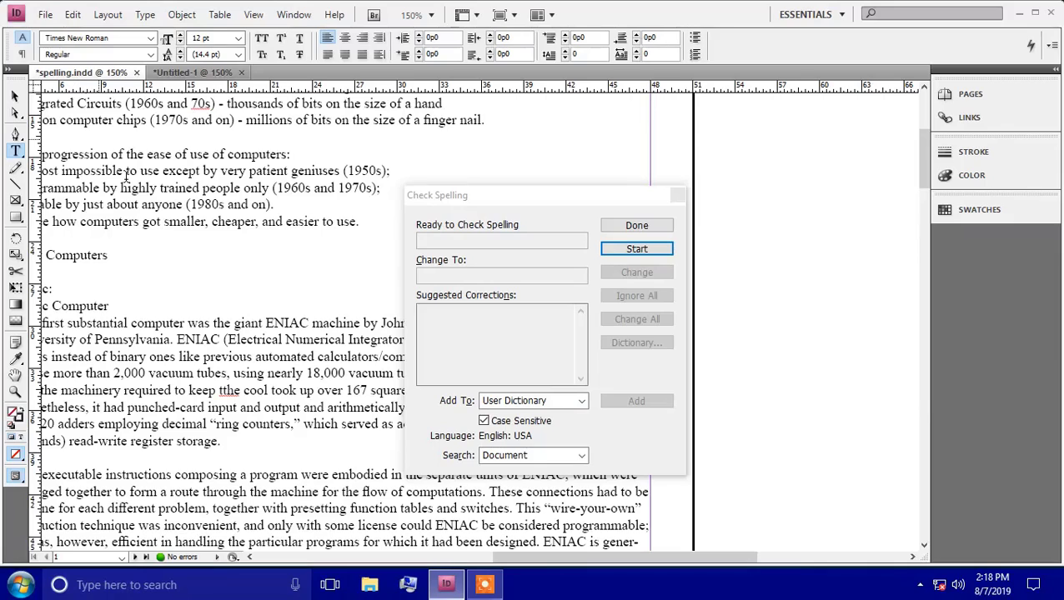
left_click(641, 248)
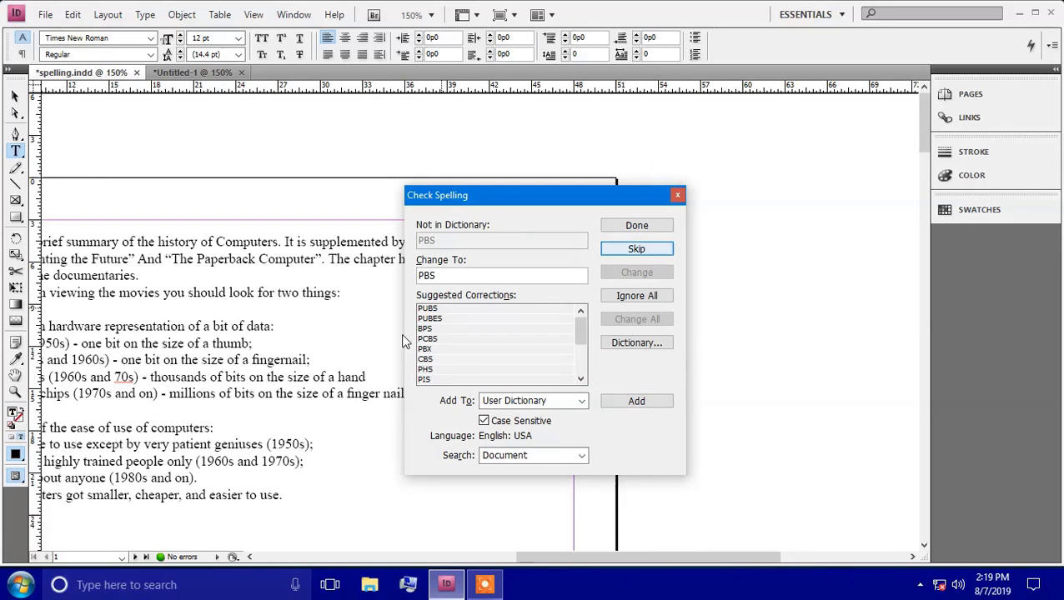
left_click(634, 342)
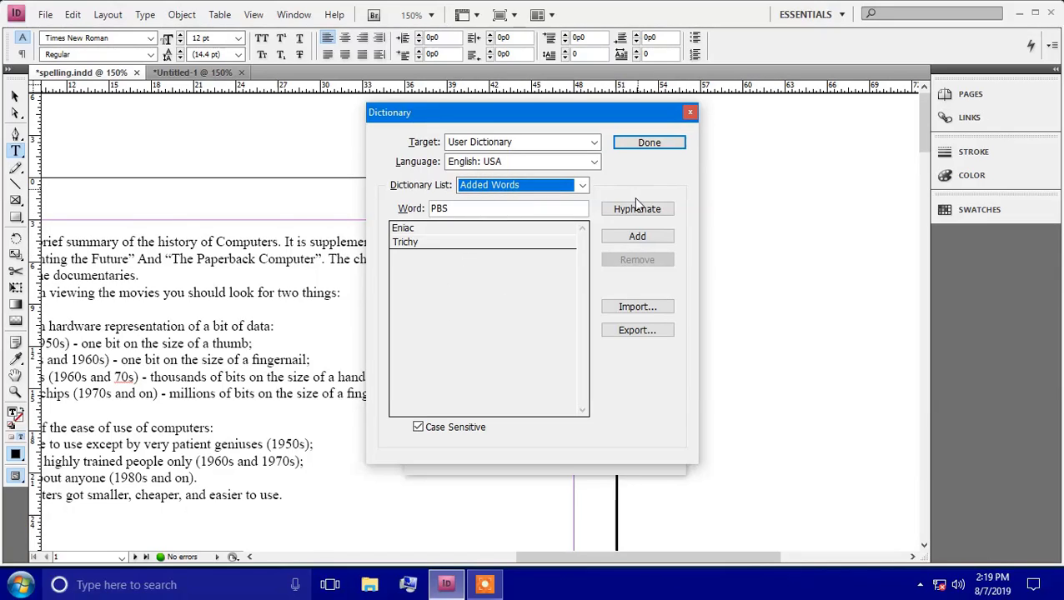
left_click(690, 114)
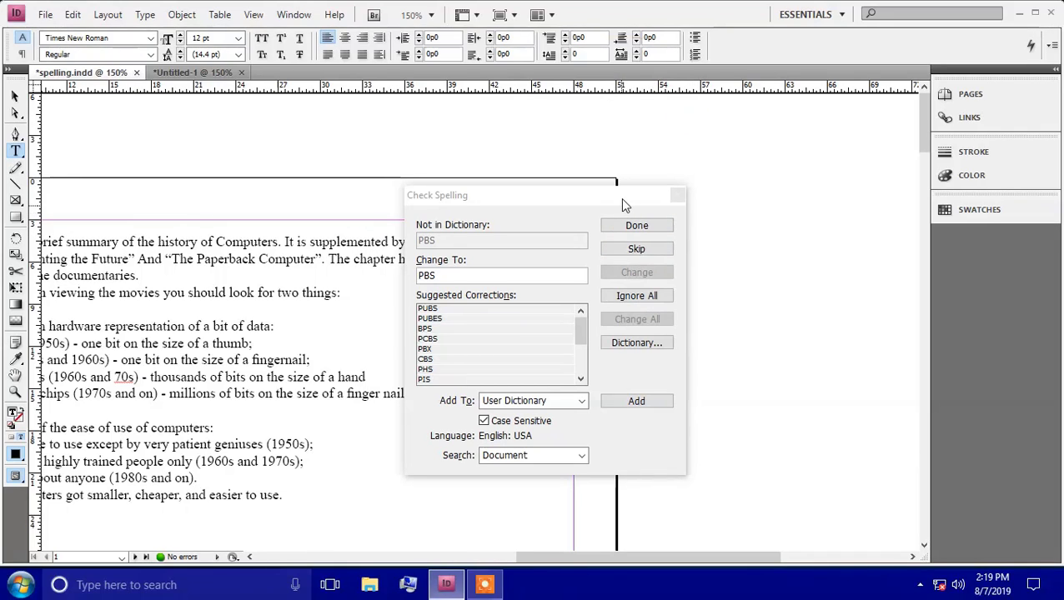
left_click(620, 197)
left_click(679, 195)
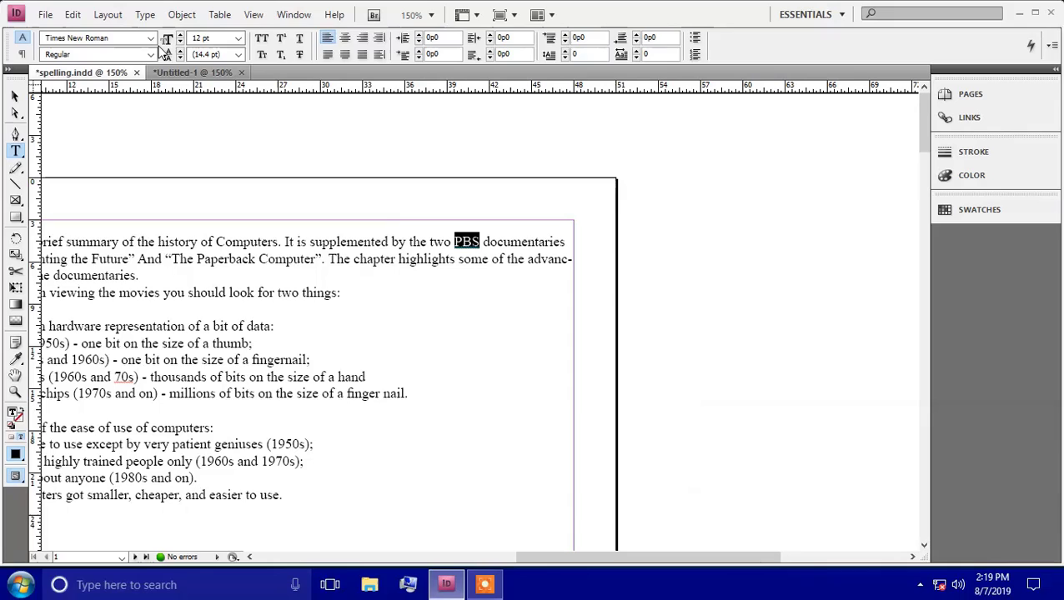
Add the word "Chennai" to the Added Words list of the English: USA user dictionary
left_click(73, 15)
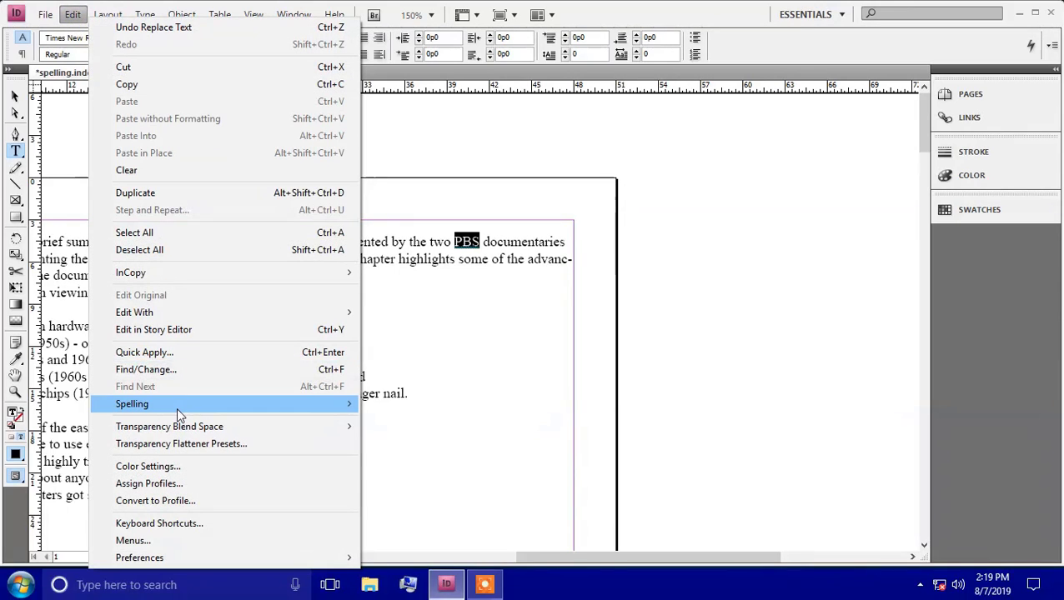
mouse_move(176, 407)
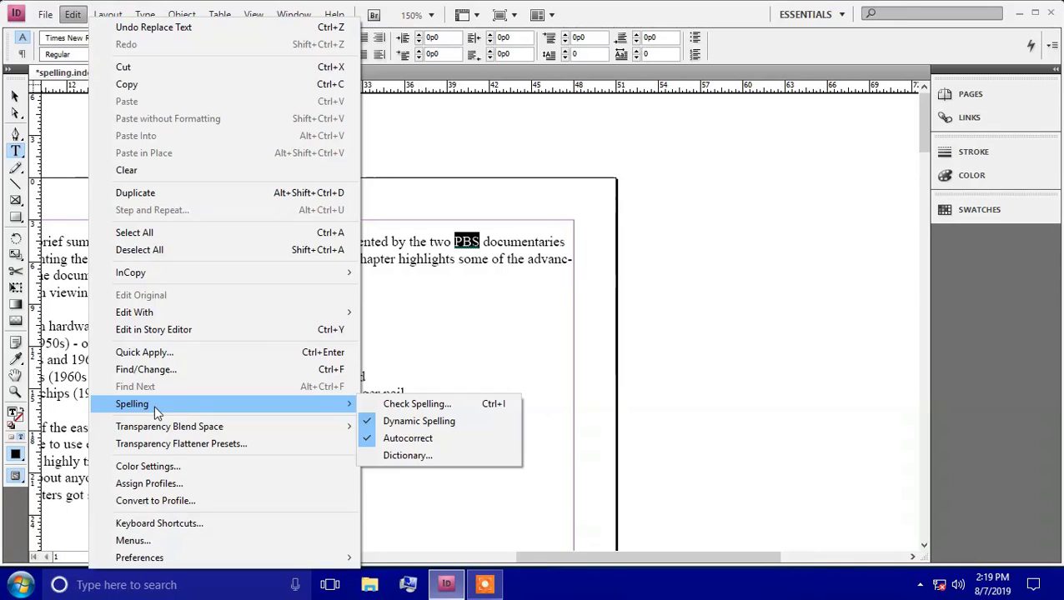
left_click(407, 459)
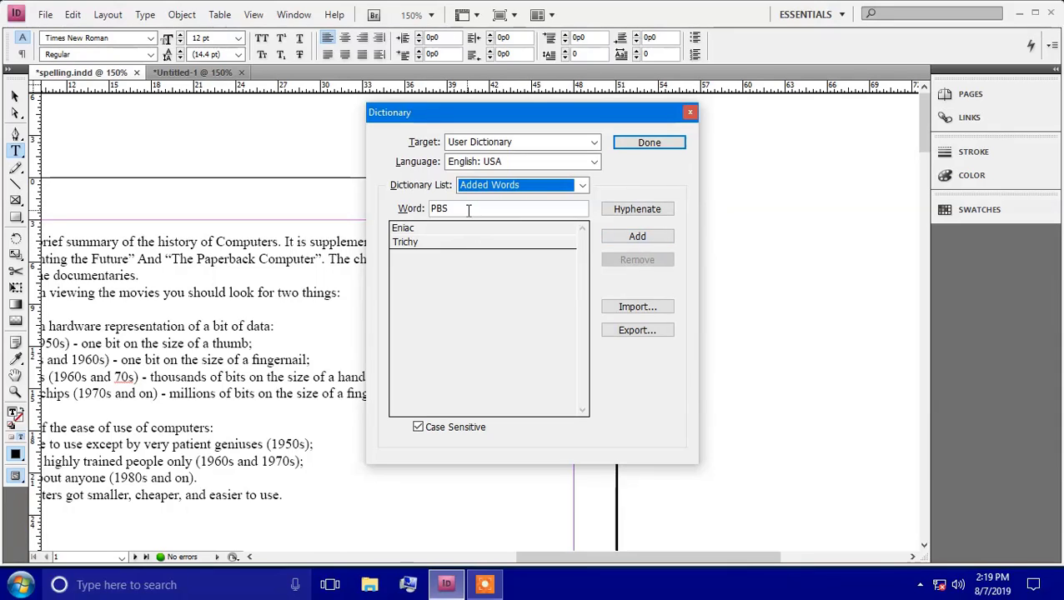
left_click_drag(468, 210, 388, 218)
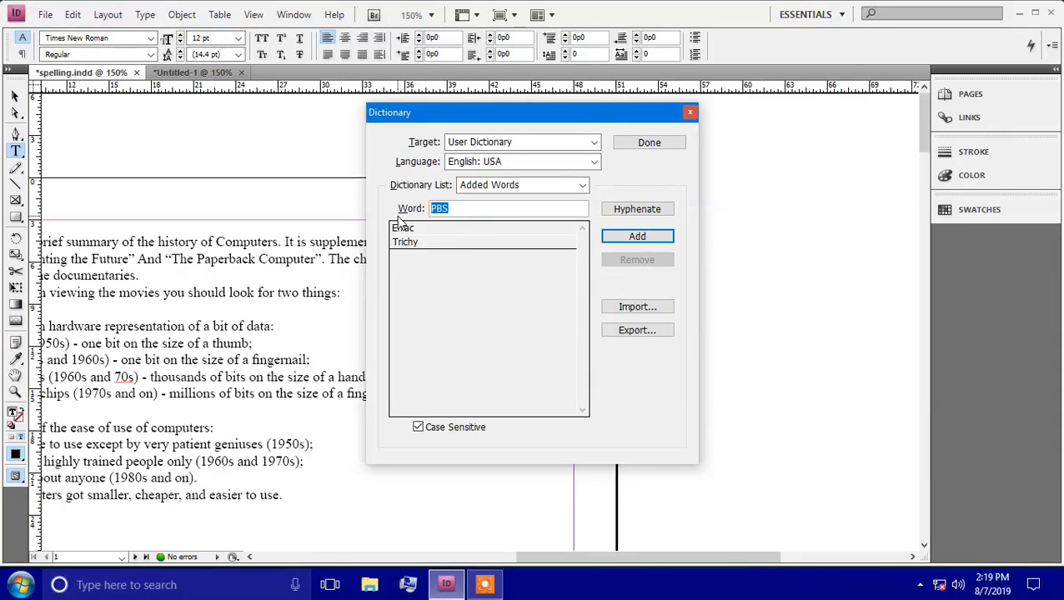
type("Chenn")
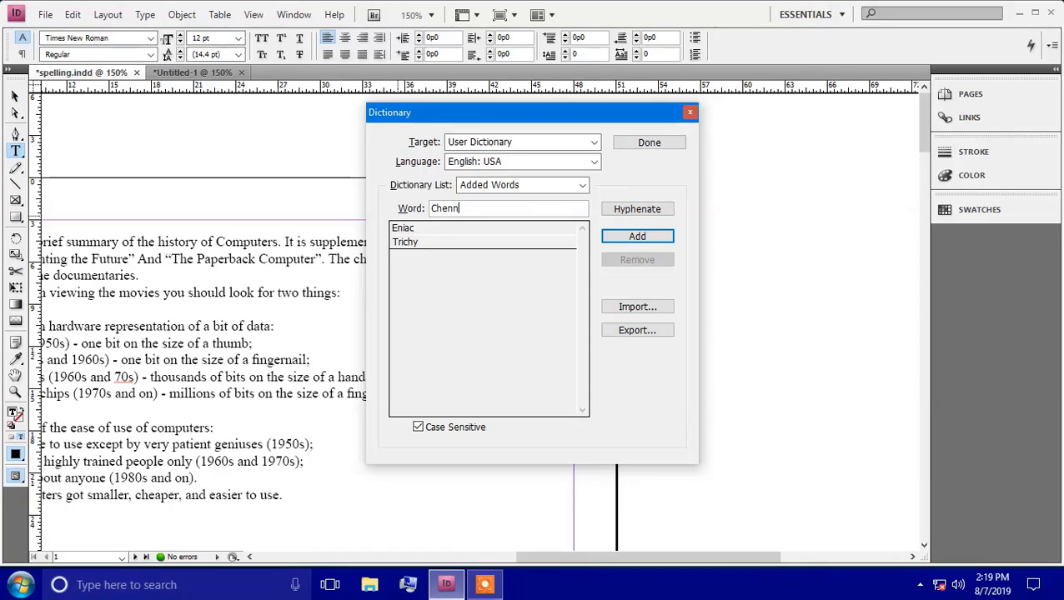
type("ai")
left_click(629, 239)
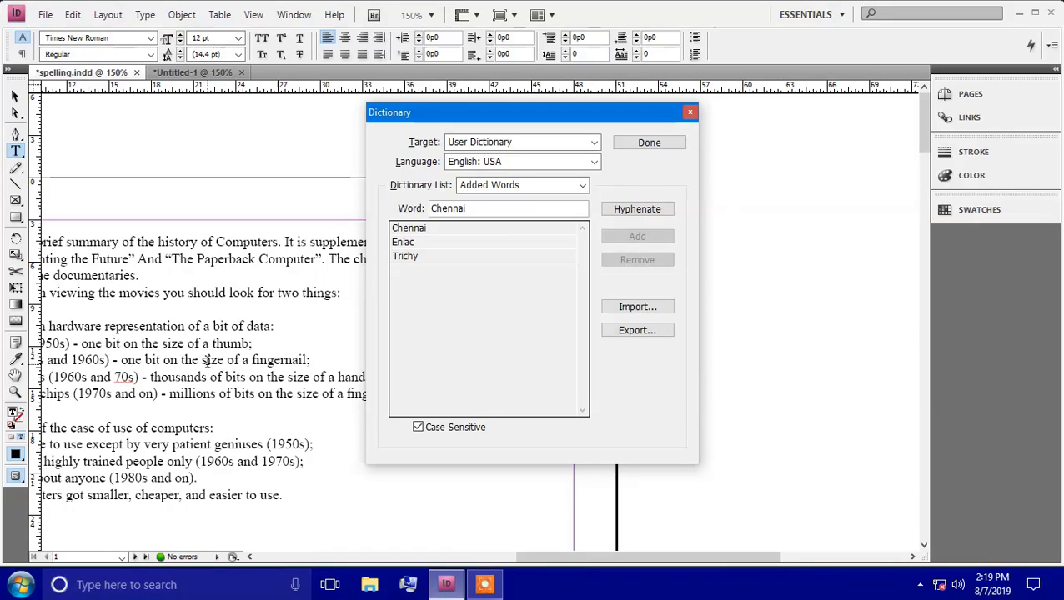
left_click(649, 142)
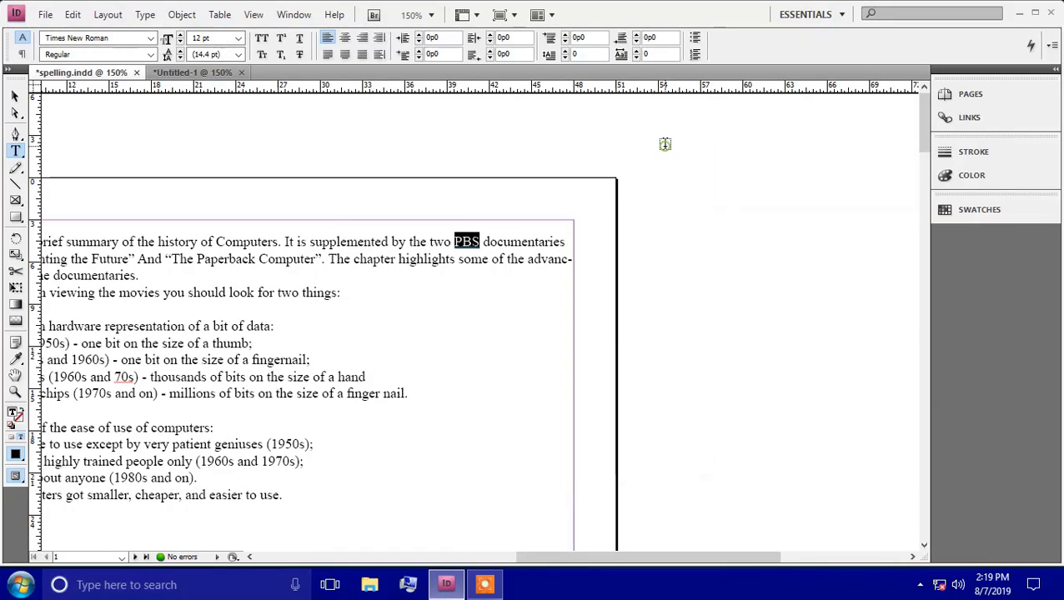
Switch the transparency blend space of spelling.indd to Document RGB and back to Document CMYK
left_click(529, 316)
left_click(73, 15)
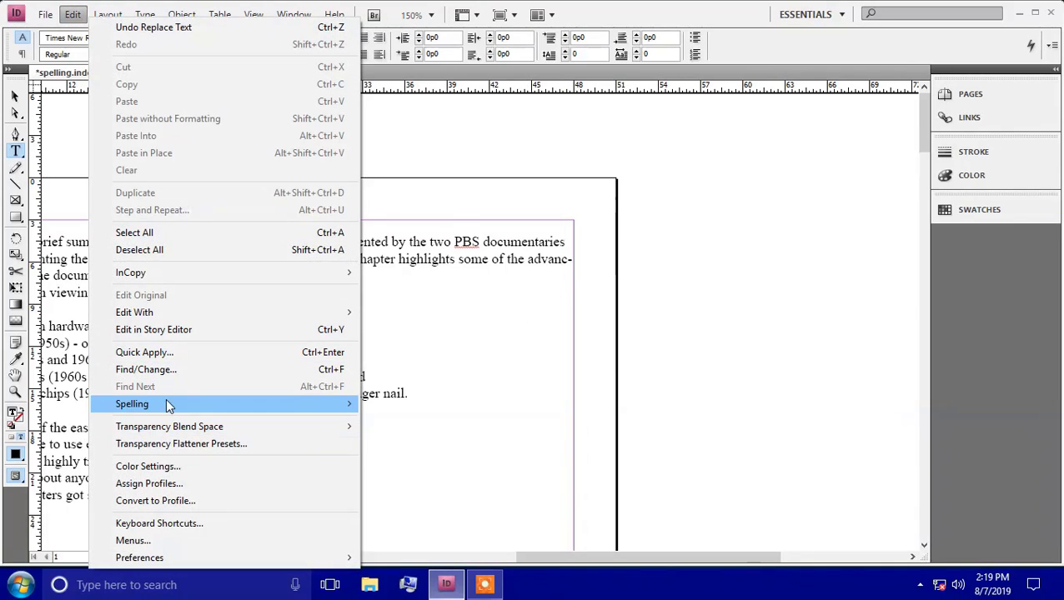
mouse_move(165, 409)
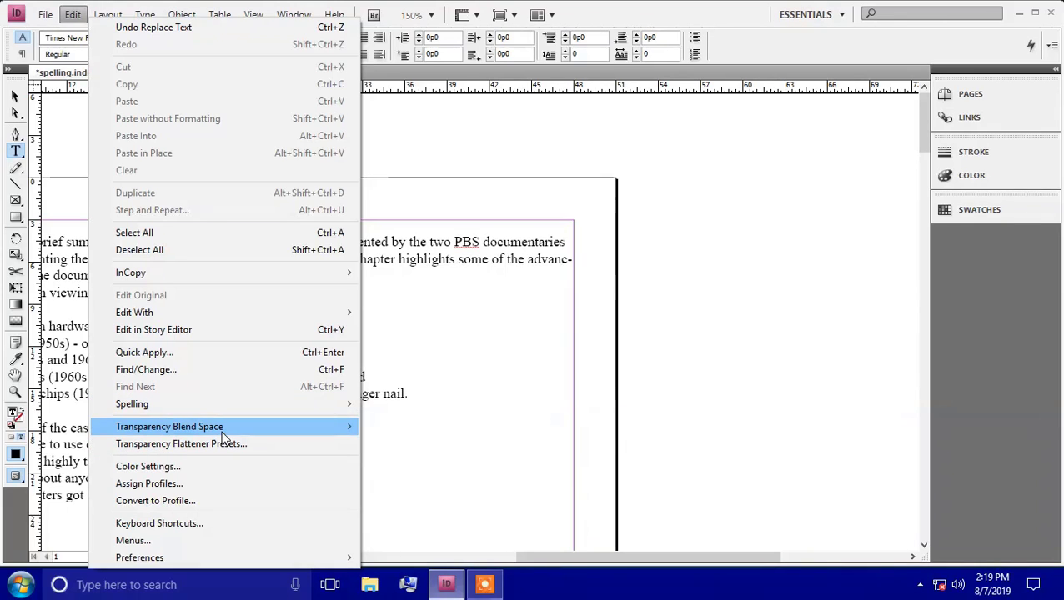
mouse_move(222, 434)
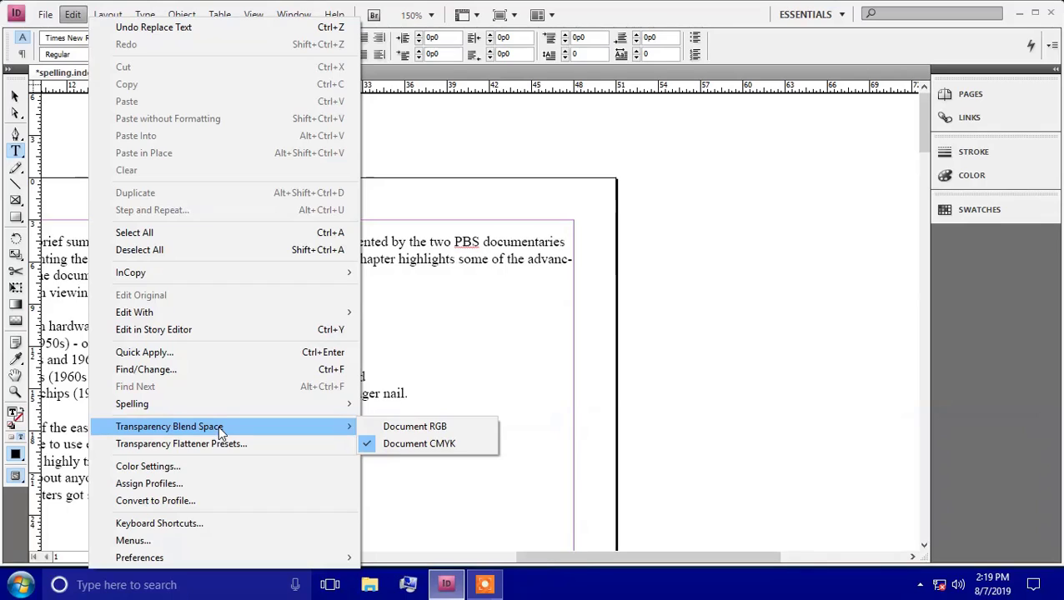
left_click(397, 427)
left_click(73, 15)
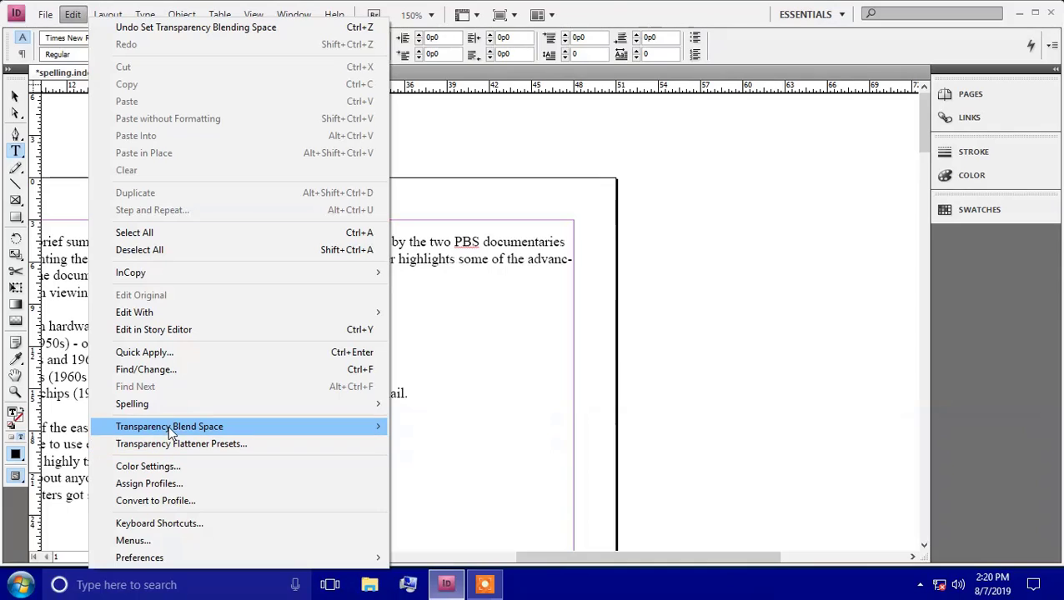
mouse_move(171, 432)
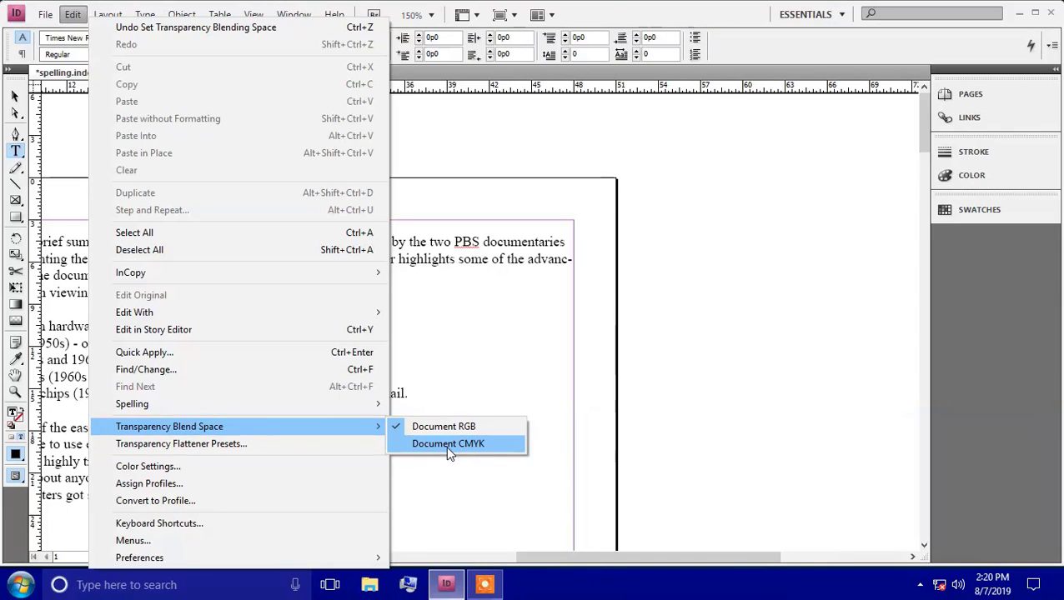
left_click(447, 448)
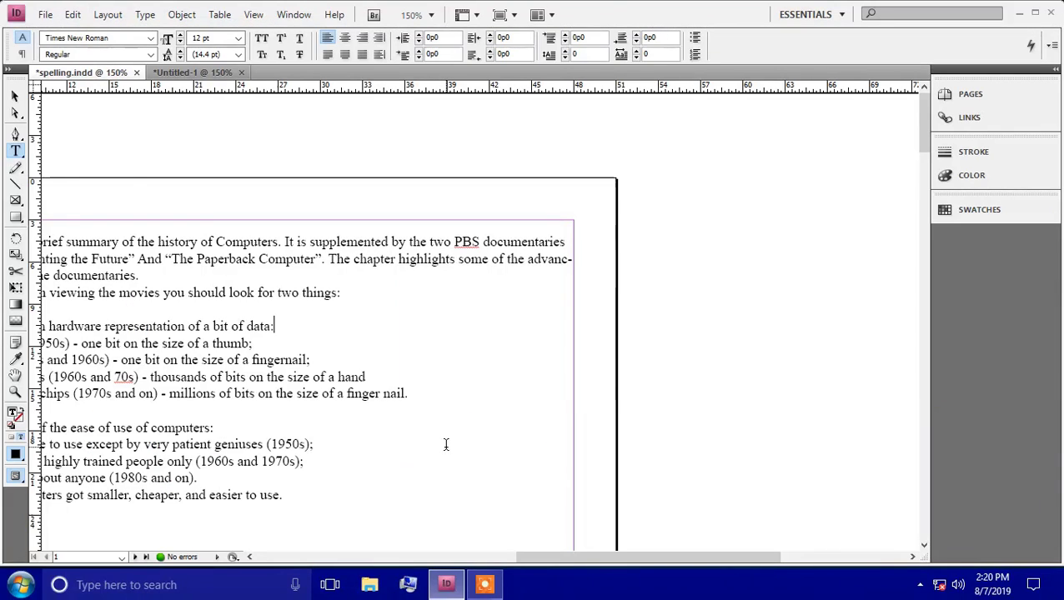